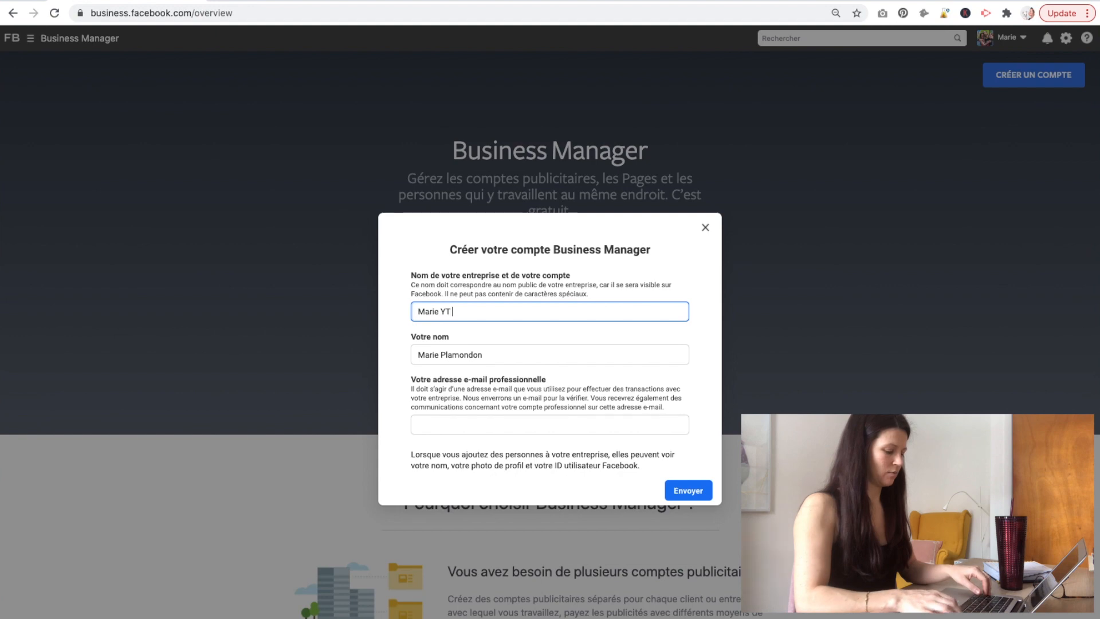
Enter the work e-mail, submit the business account, and close the form after the business-limit error.
click(484, 353)
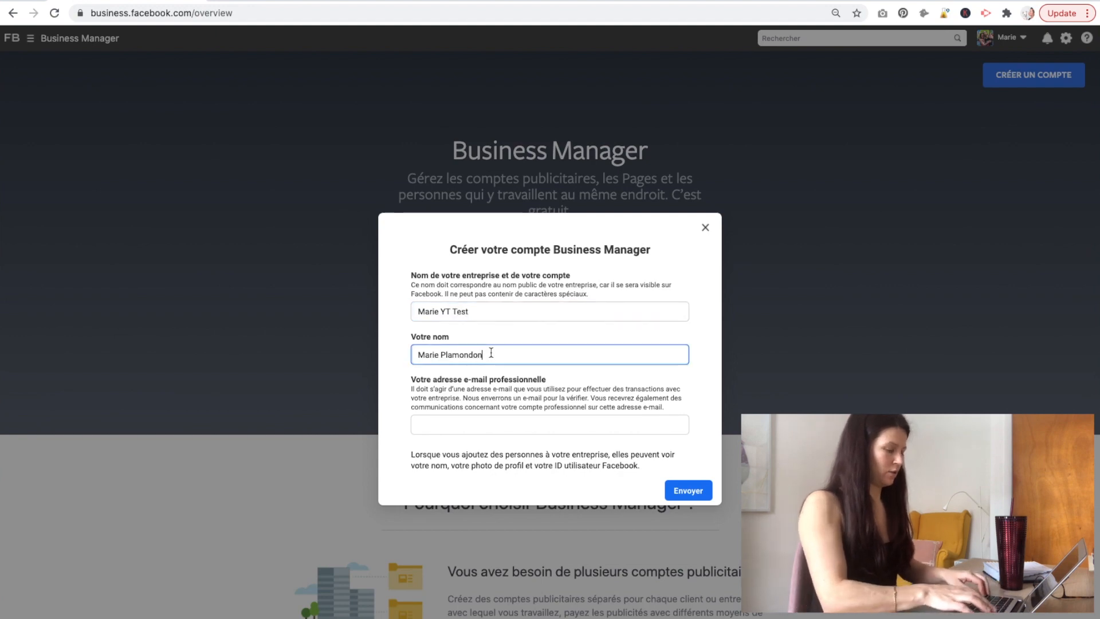
click(439, 434)
click(451, 431)
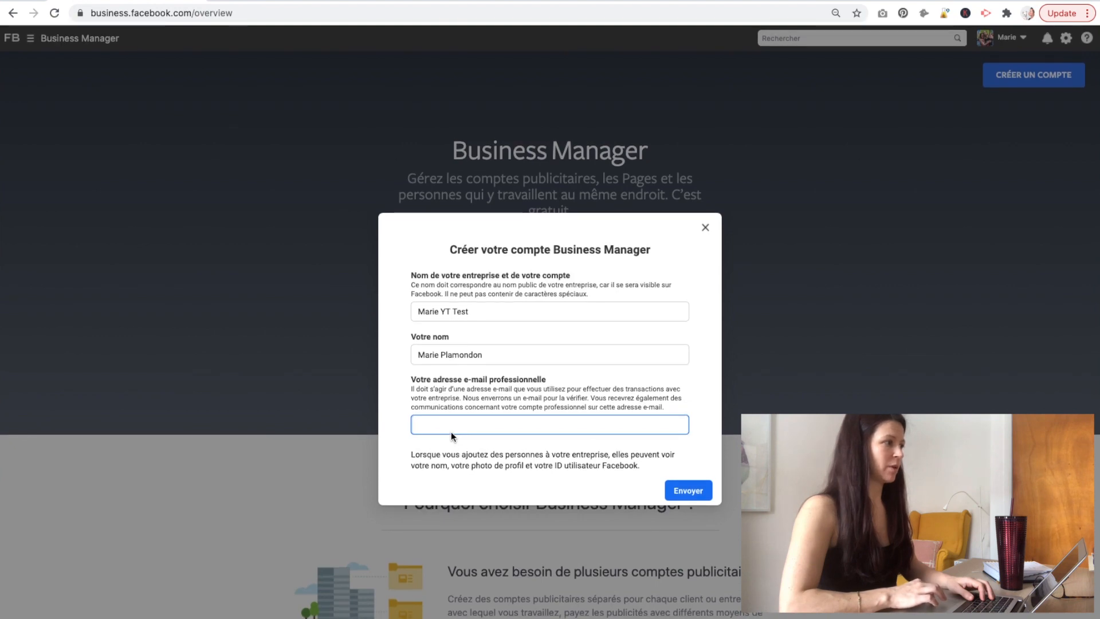
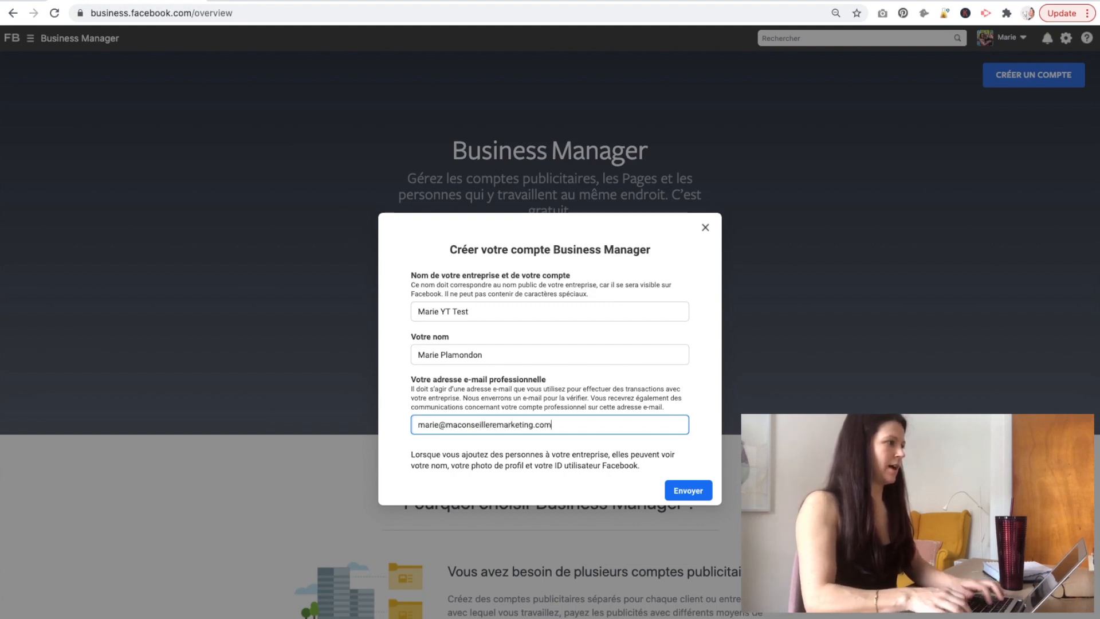
click(690, 490)
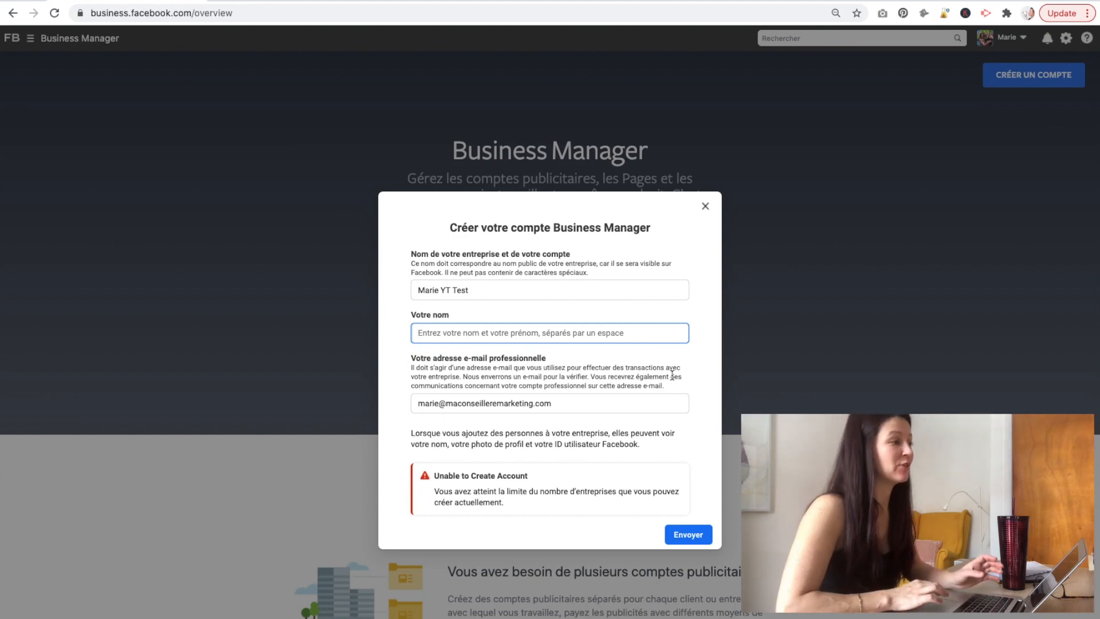
click(705, 206)
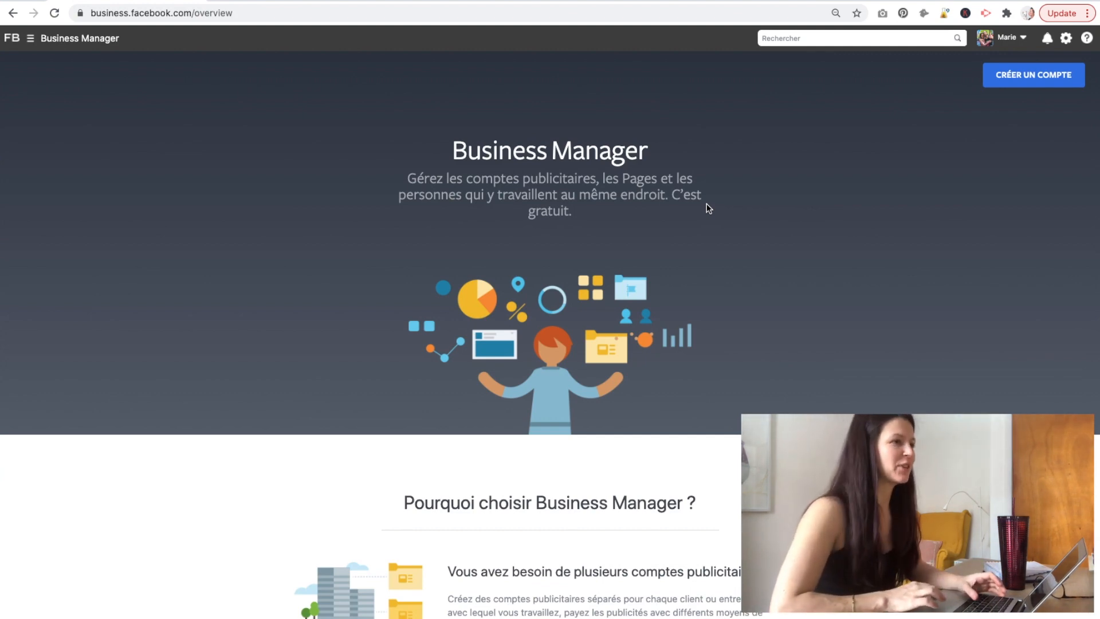
Go to Paramètres de l'entreprise from the Business Manager menu.
click(89, 39)
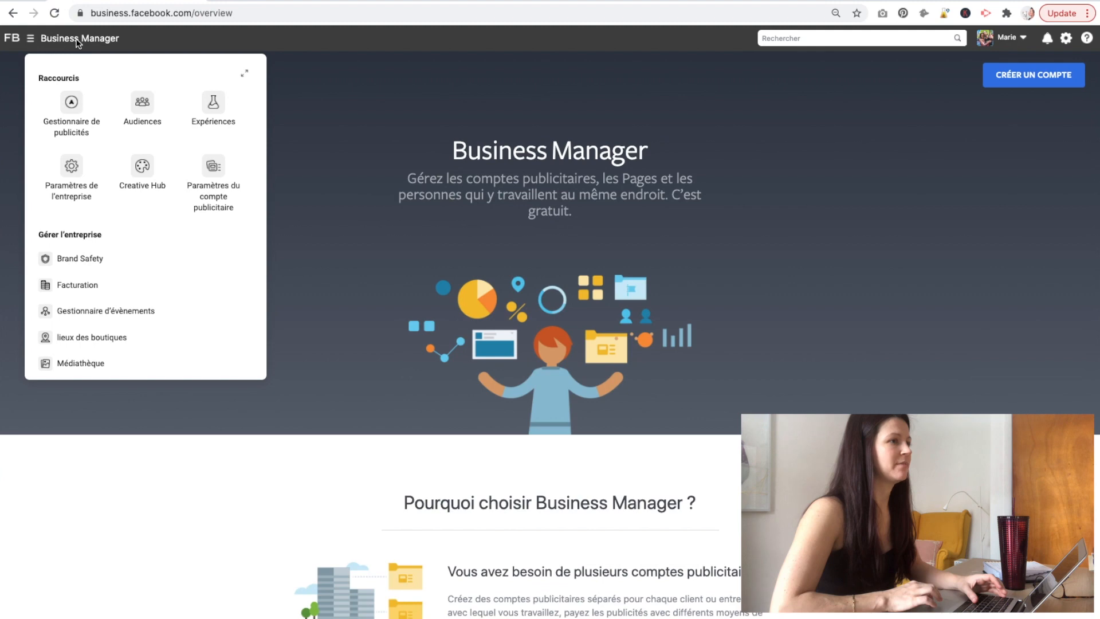
click(73, 170)
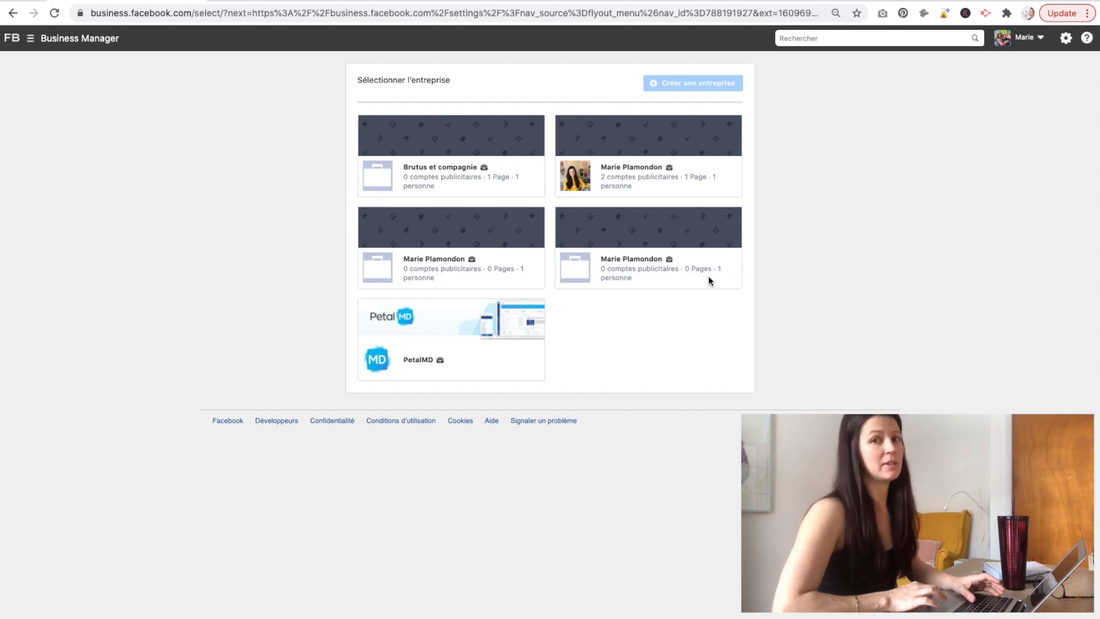
Open the fourth business's empty Pages section and show the options for adding a Page.
click(623, 225)
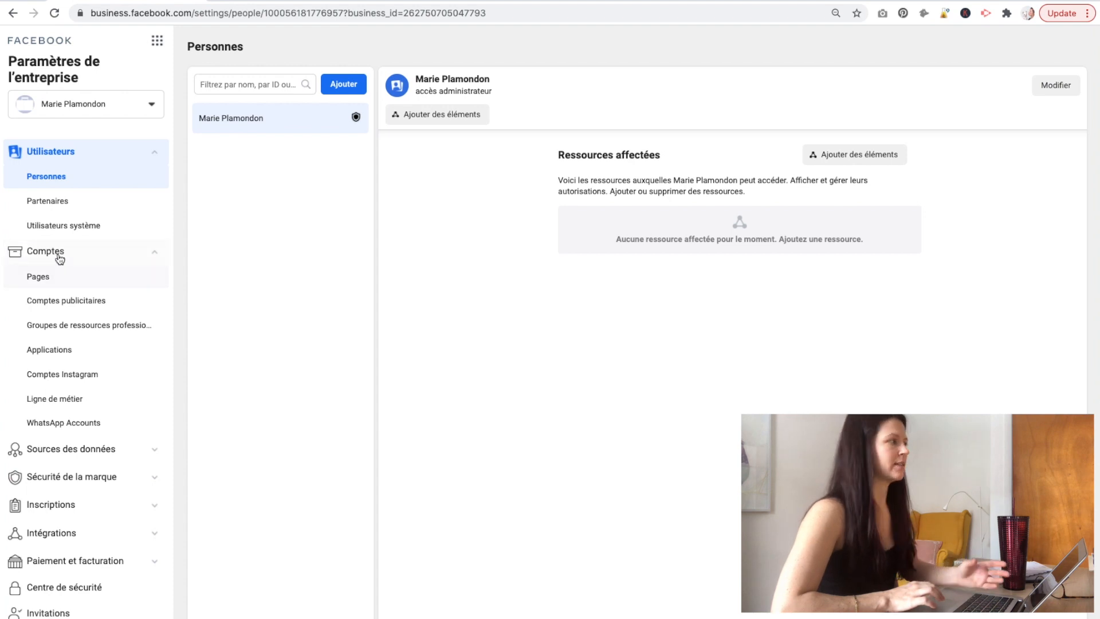
click(58, 278)
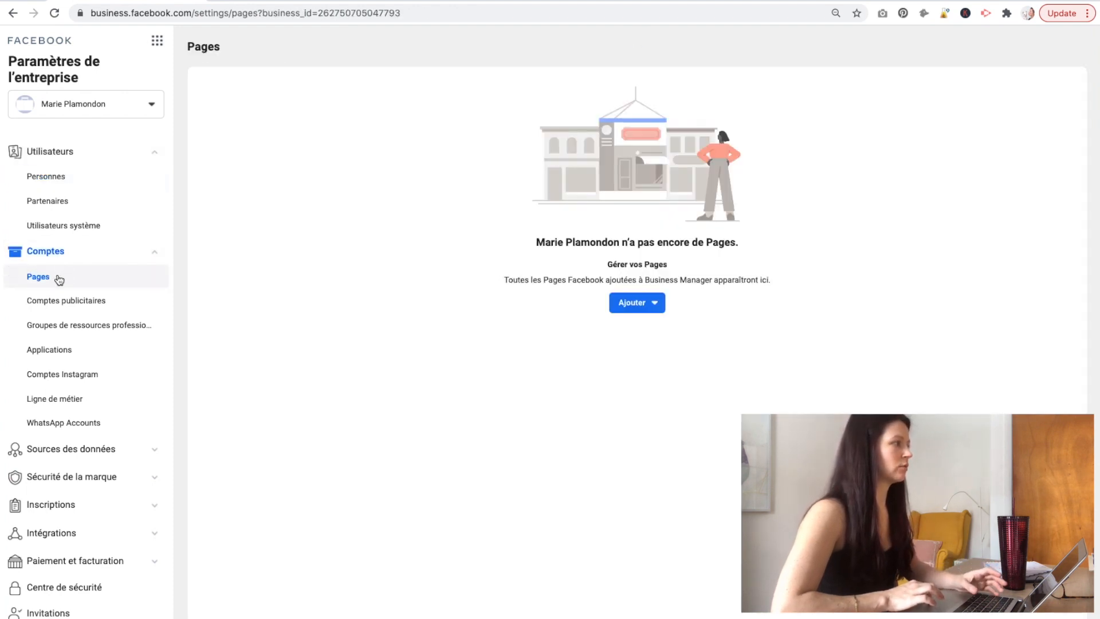
click(640, 307)
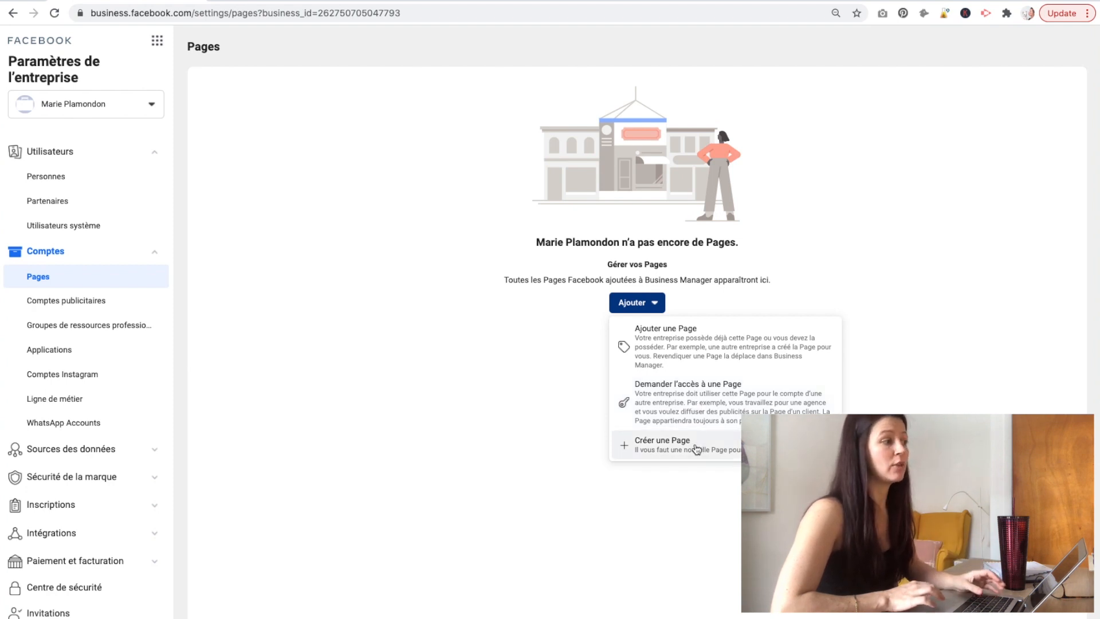
click(683, 350)
click(646, 356)
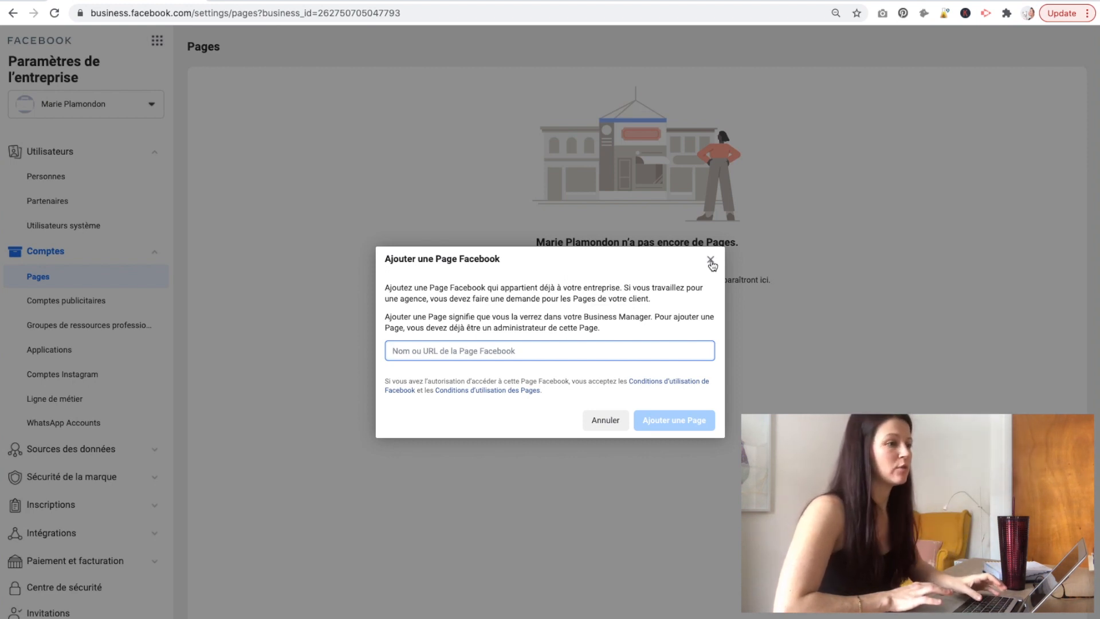
click(711, 261)
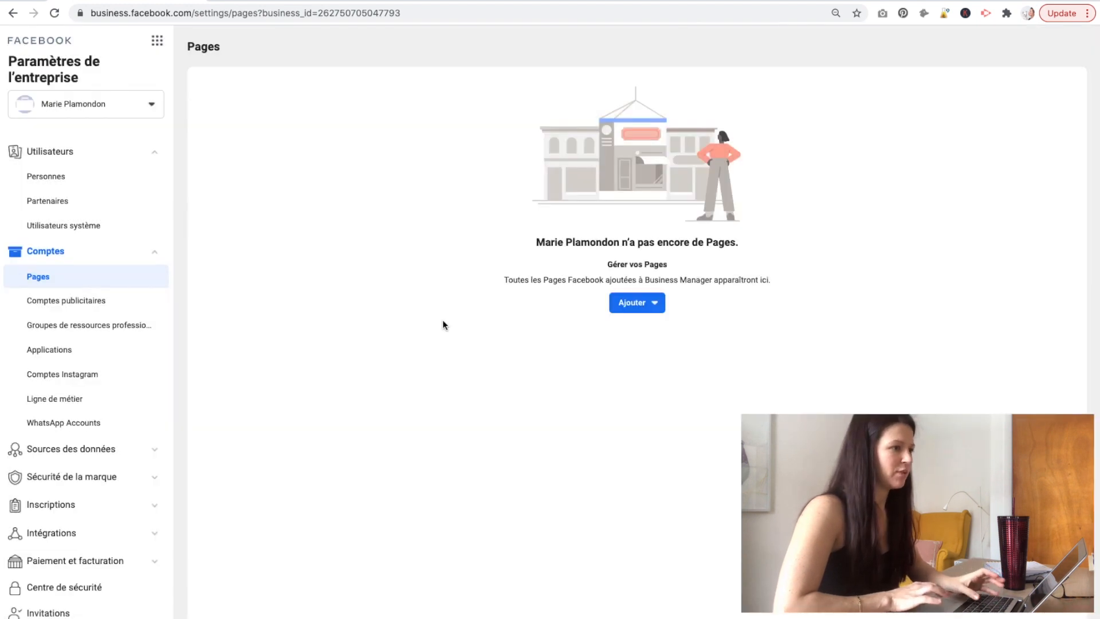
click(46, 306)
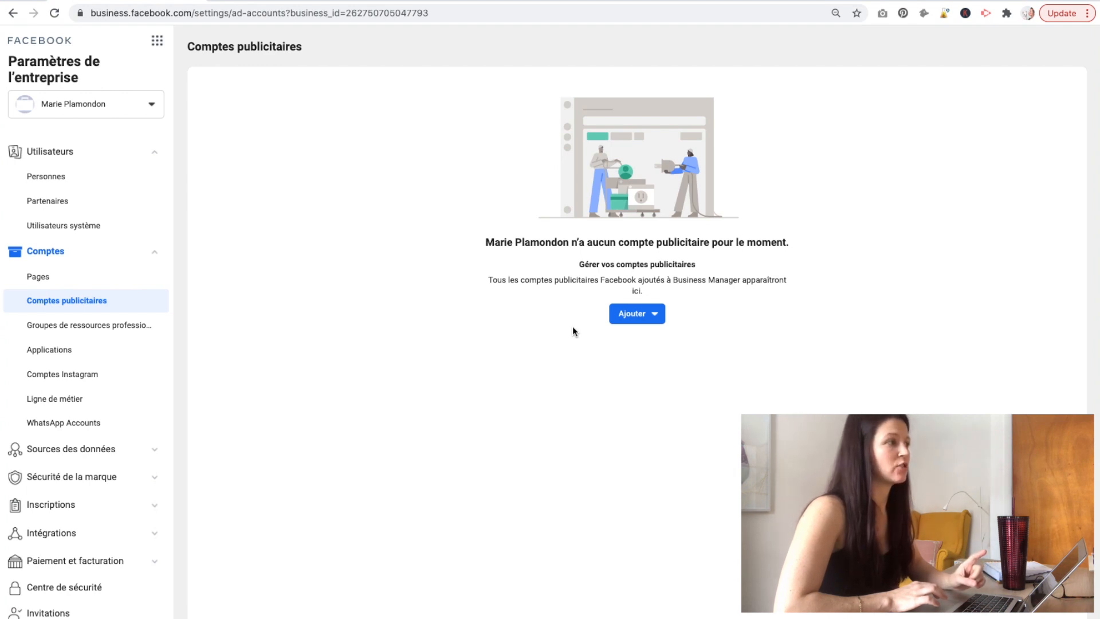
Show the ad account options: add existing, request access, or create a new one.
click(634, 320)
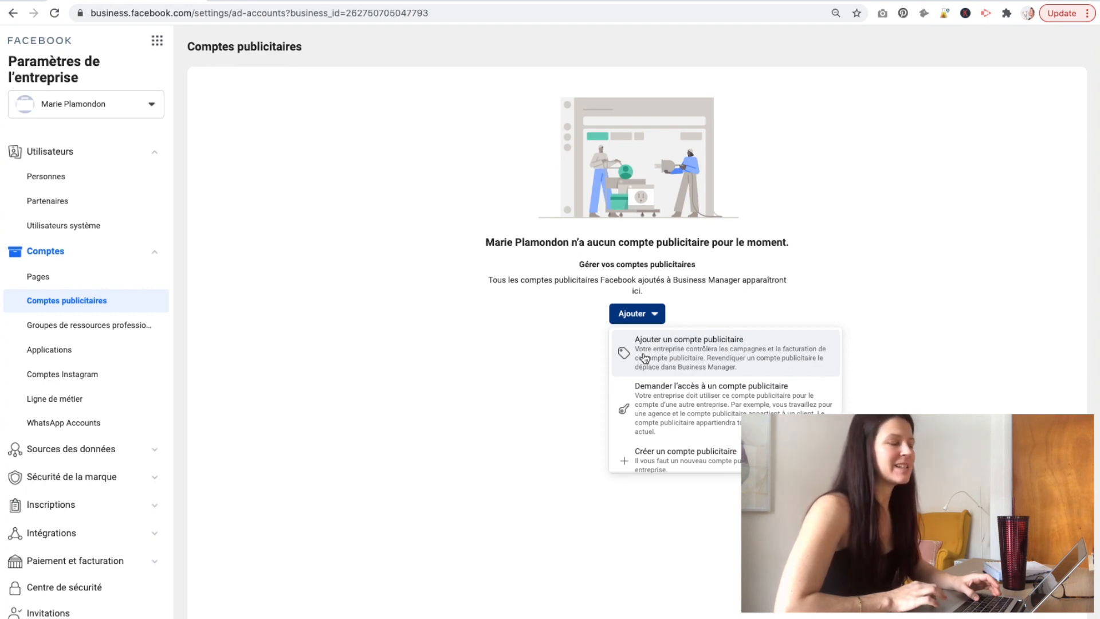
scroll(695, 453, down, 1)
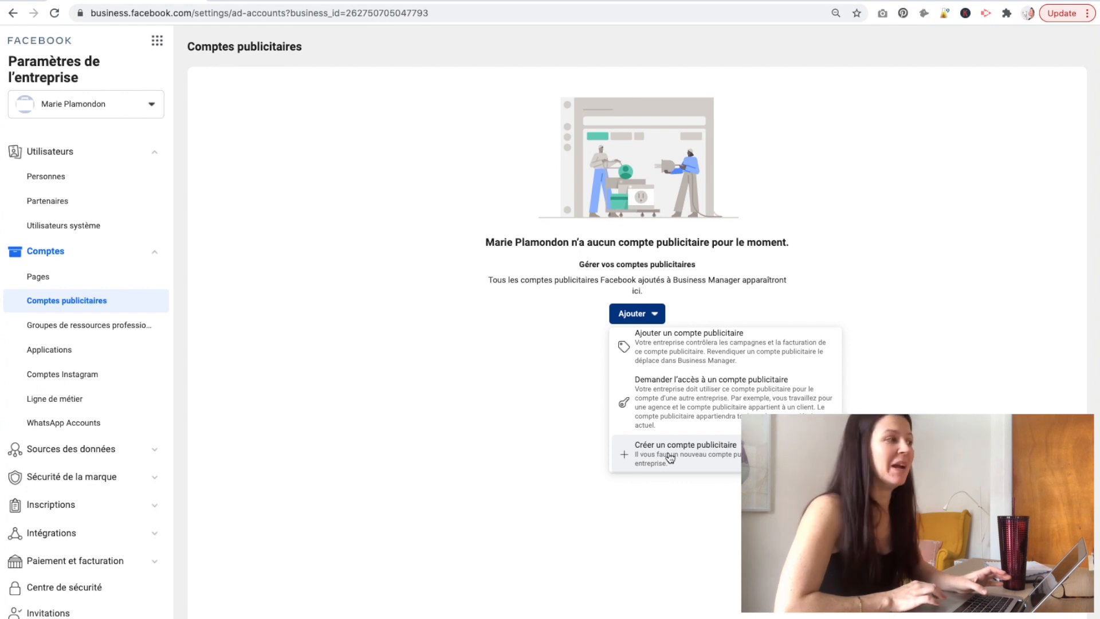
Start a new ad account named 'test yt' with America/Montreal time zone.
click(669, 455)
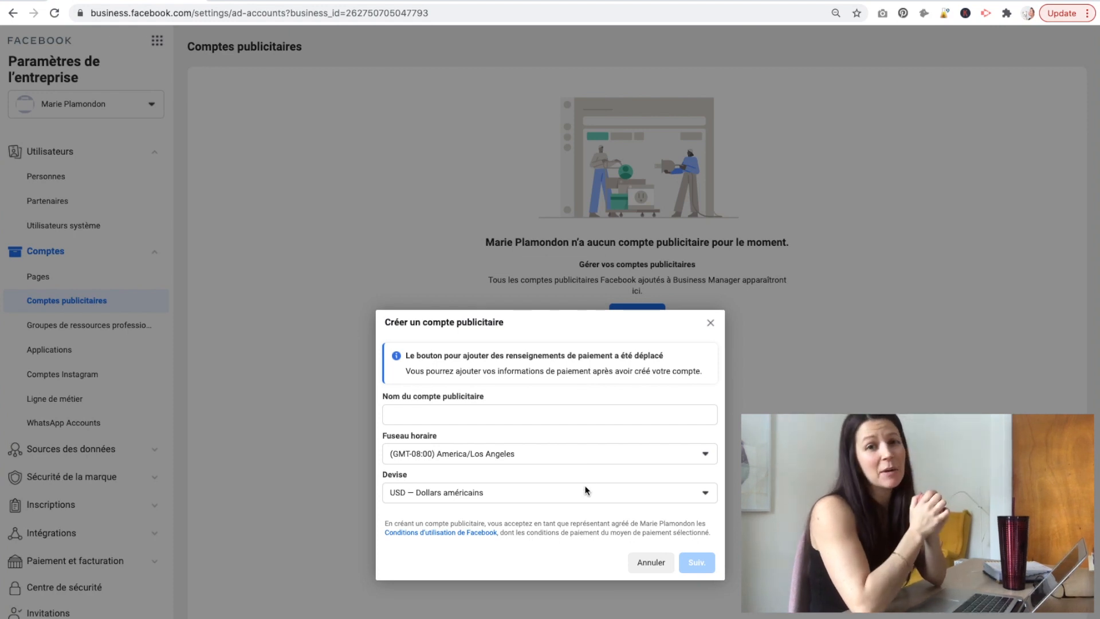
click(511, 416)
text(test yt)
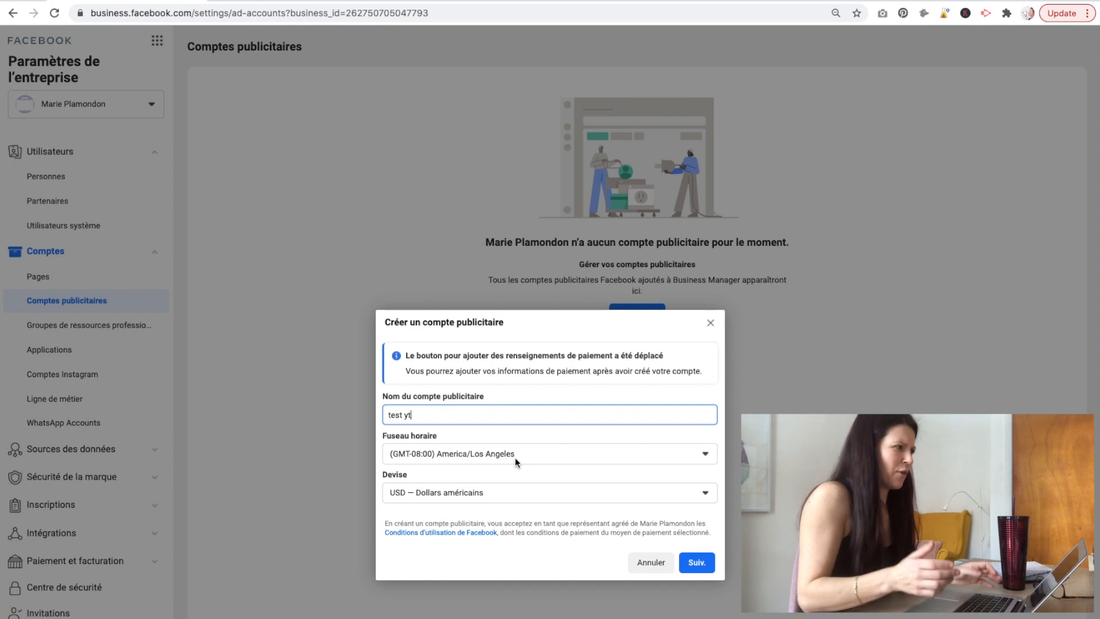
click(514, 457)
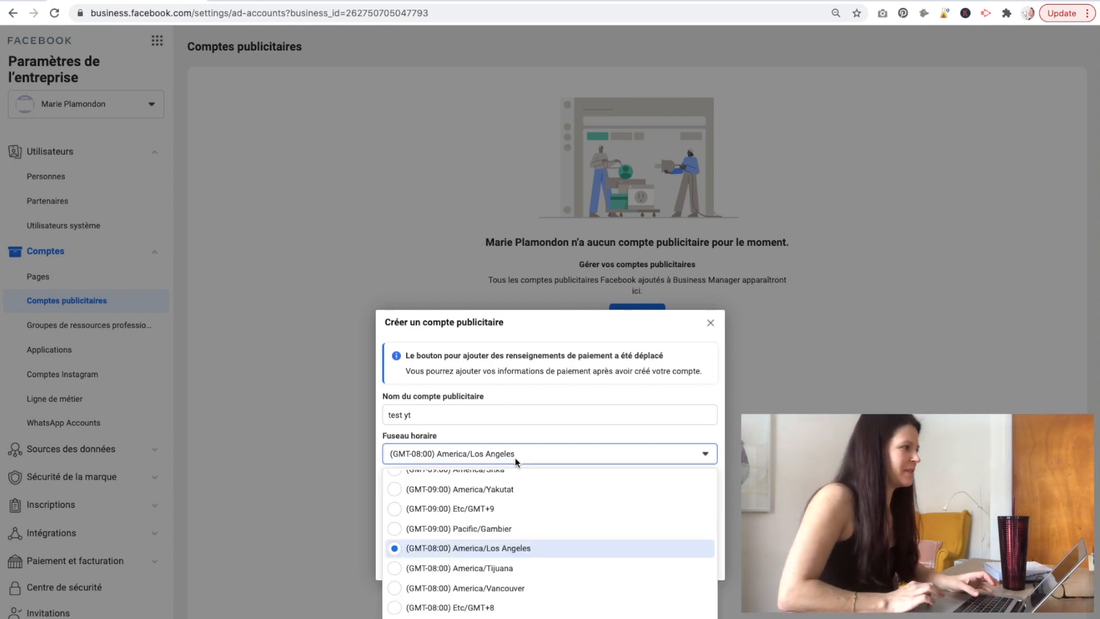
scroll(534, 496, up, 1)
scroll(534, 495, up, 5)
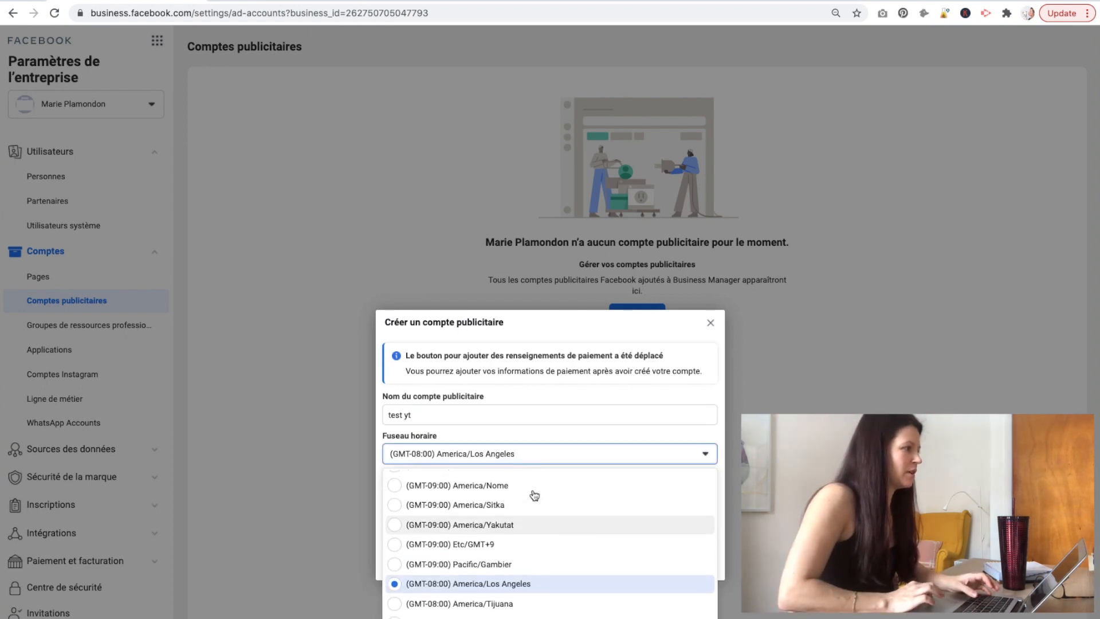
scroll(534, 495, up, 5)
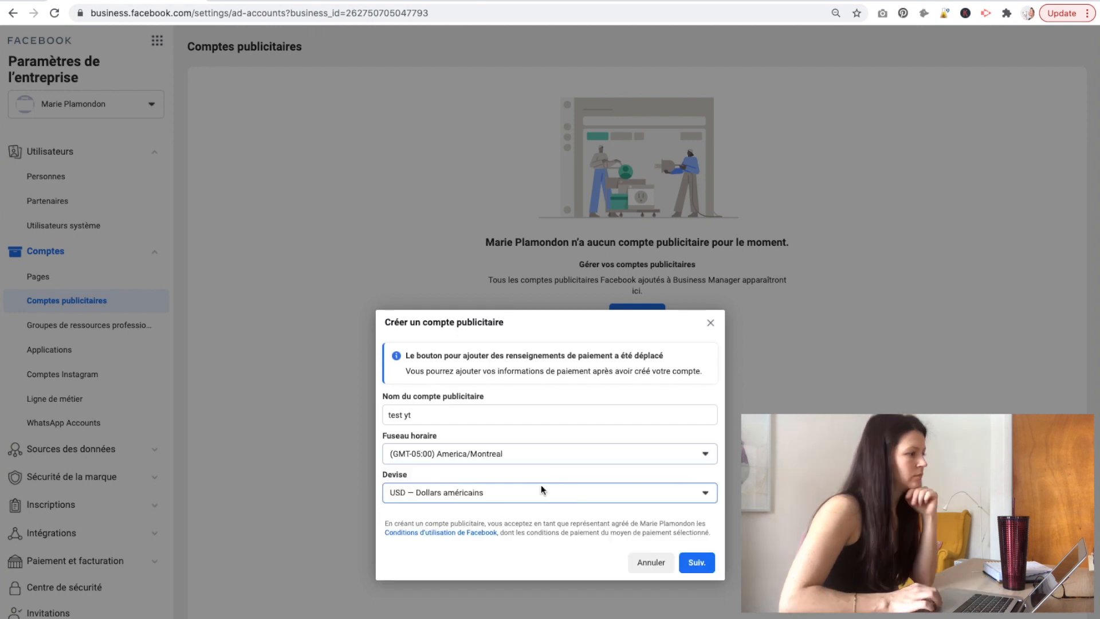
Set the account currency to CAD — Dollar canadien.
click(540, 485)
scroll(544, 570, up, 2)
scroll(547, 571, up, 10)
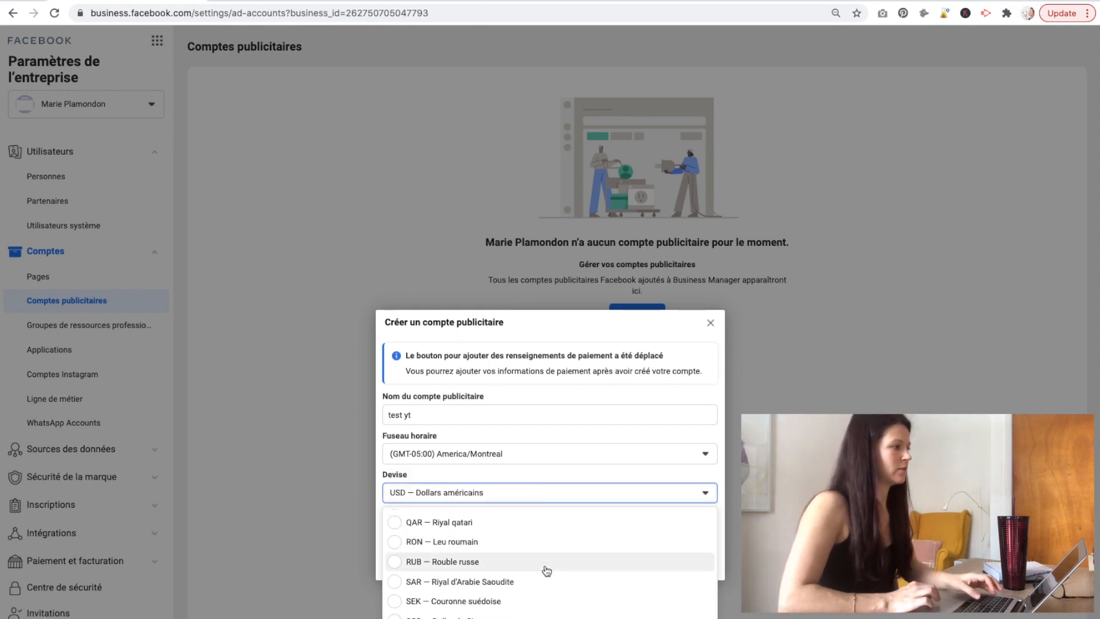
scroll(547, 571, up, 3)
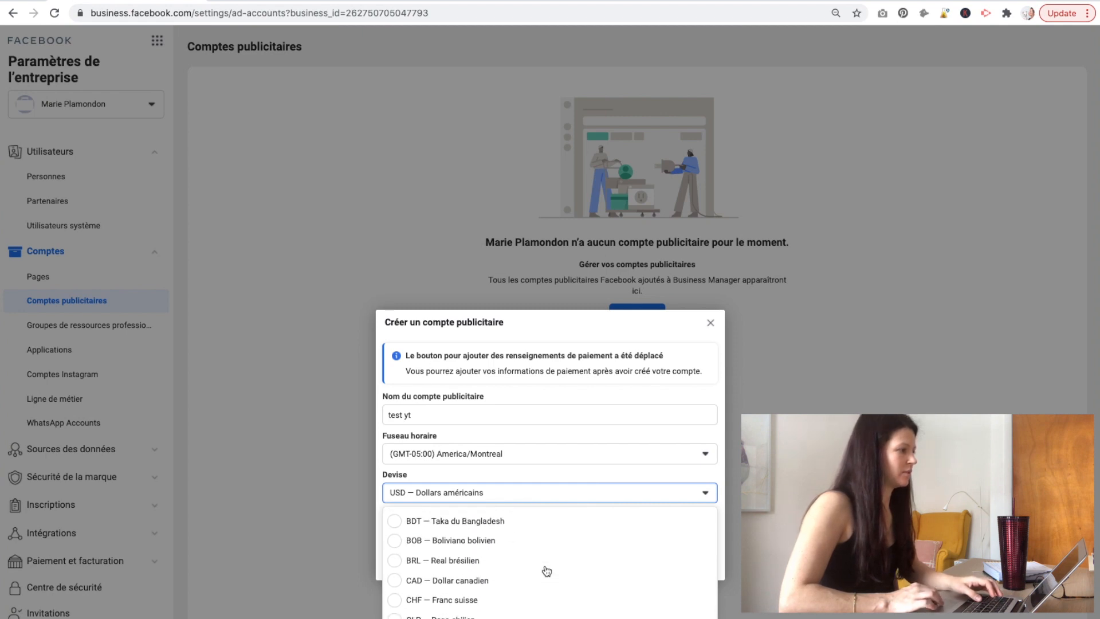
click(503, 589)
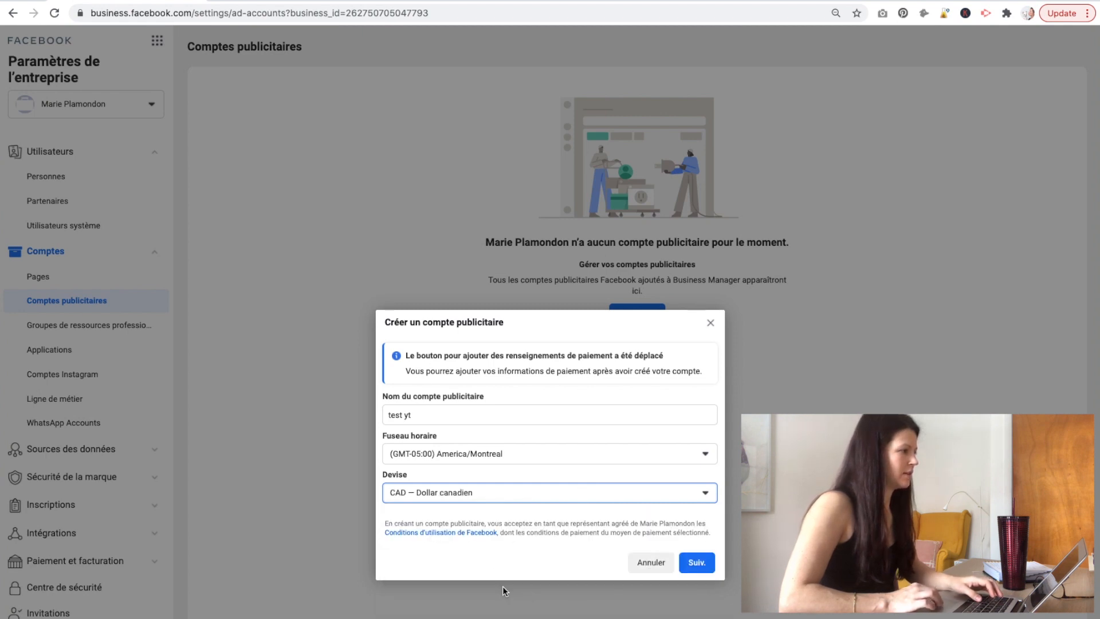
Assign 'test yt' to your own business and create the ad account.
click(700, 562)
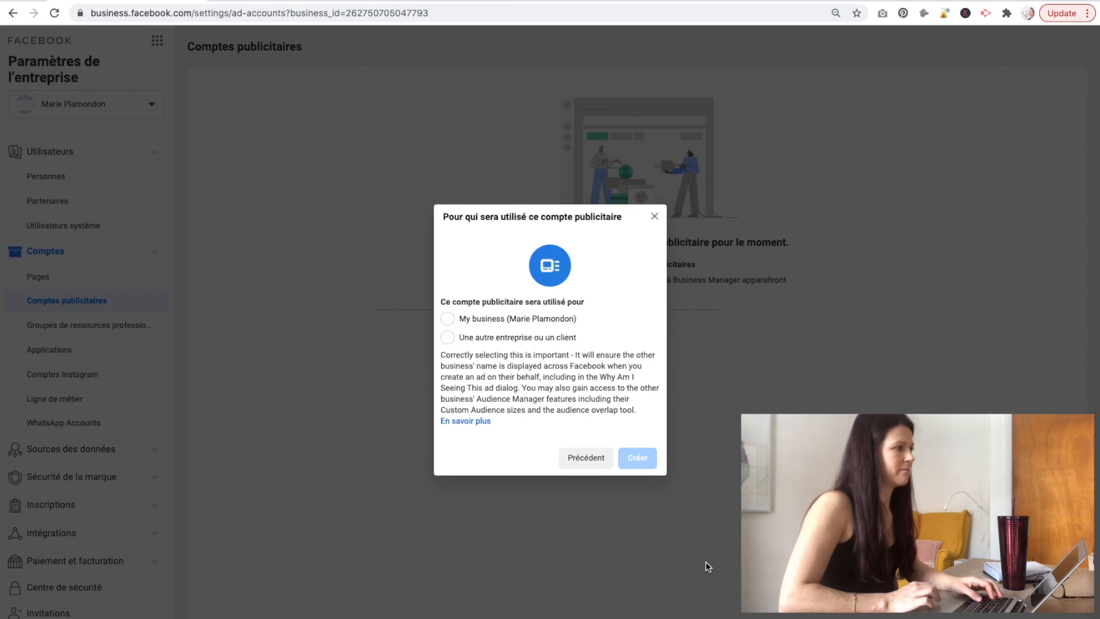
click(449, 320)
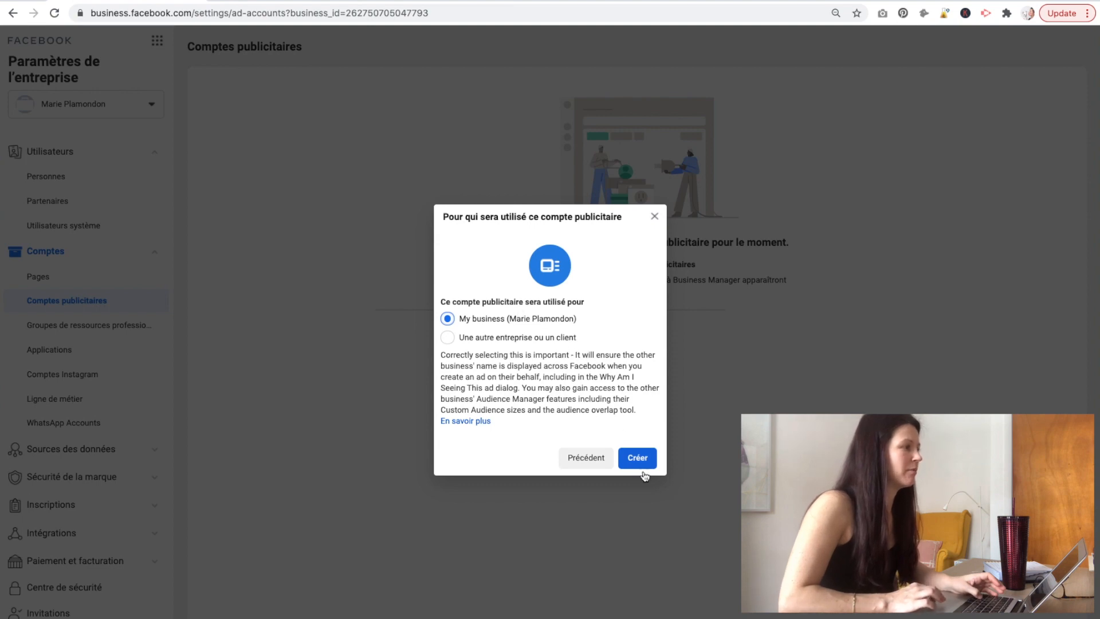
click(634, 458)
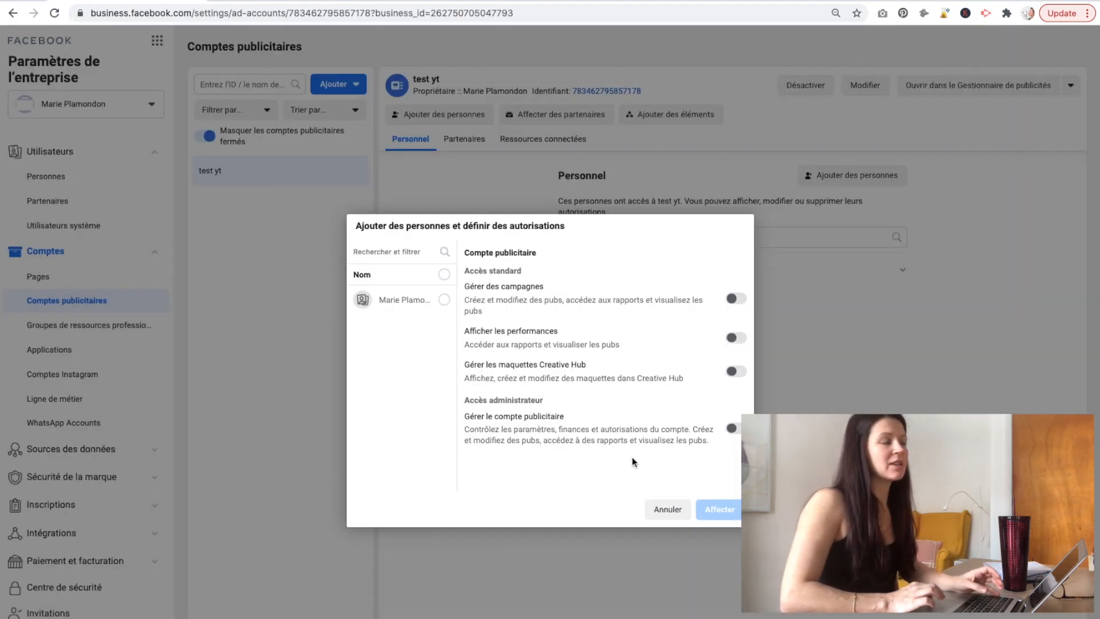
Skip adding people and open payment information for 'test yt' (Canada, CAD).
click(666, 509)
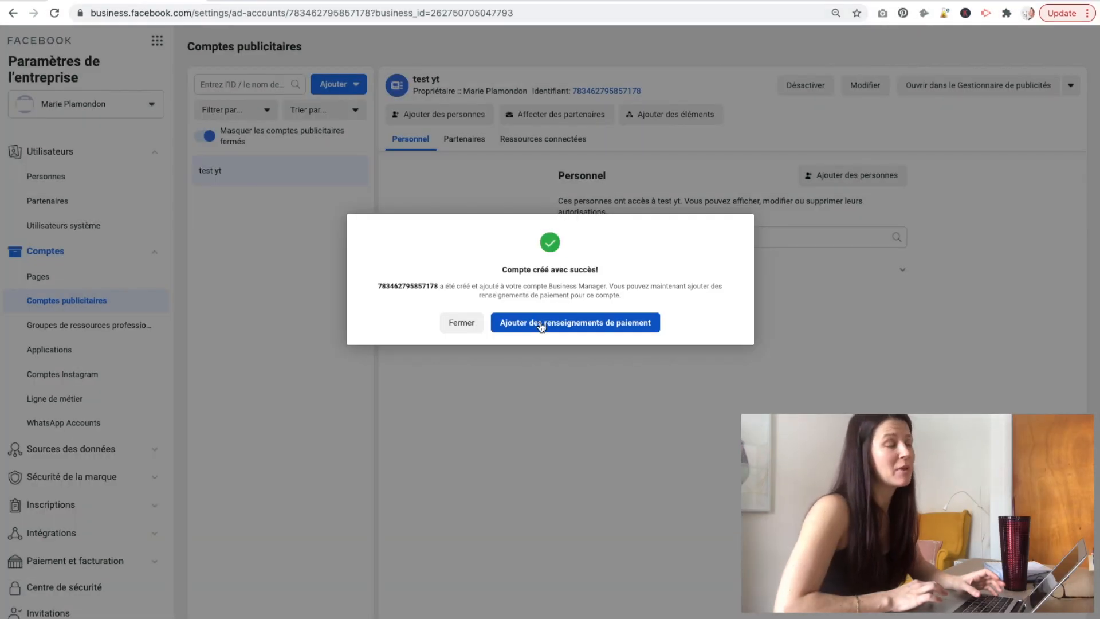
click(541, 324)
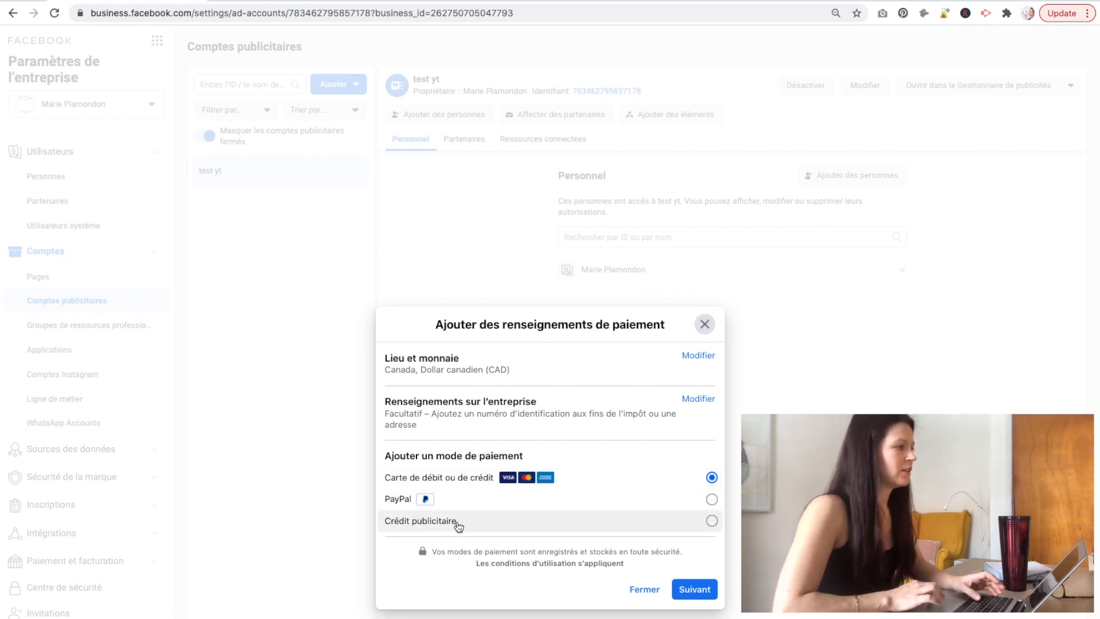
Choose debit or credit card, then close the card form without adding a card.
click(694, 591)
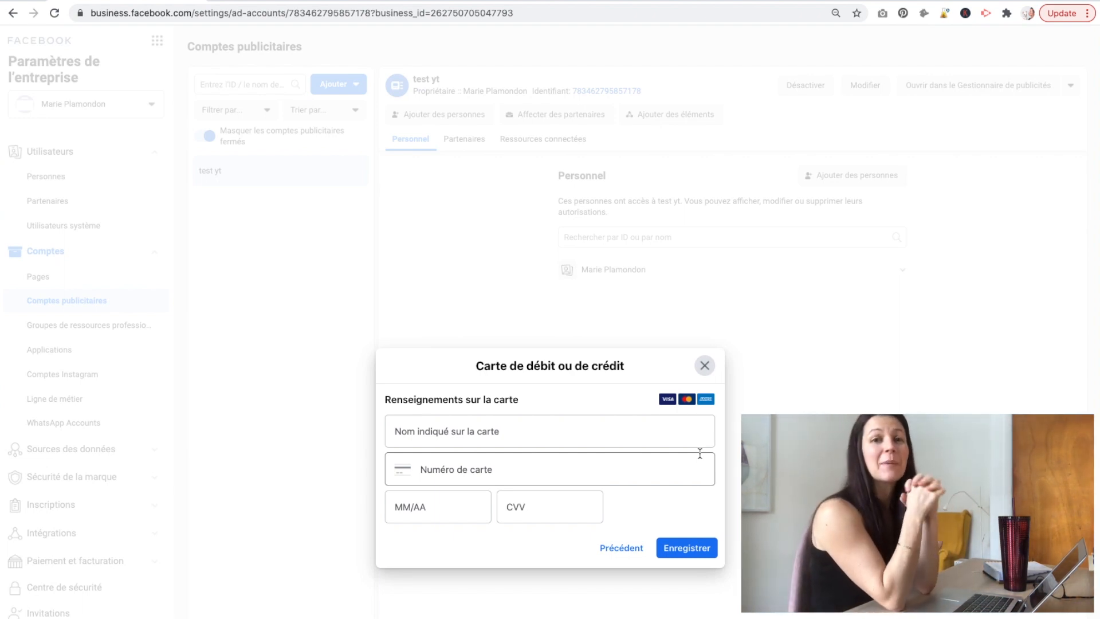
click(278, 335)
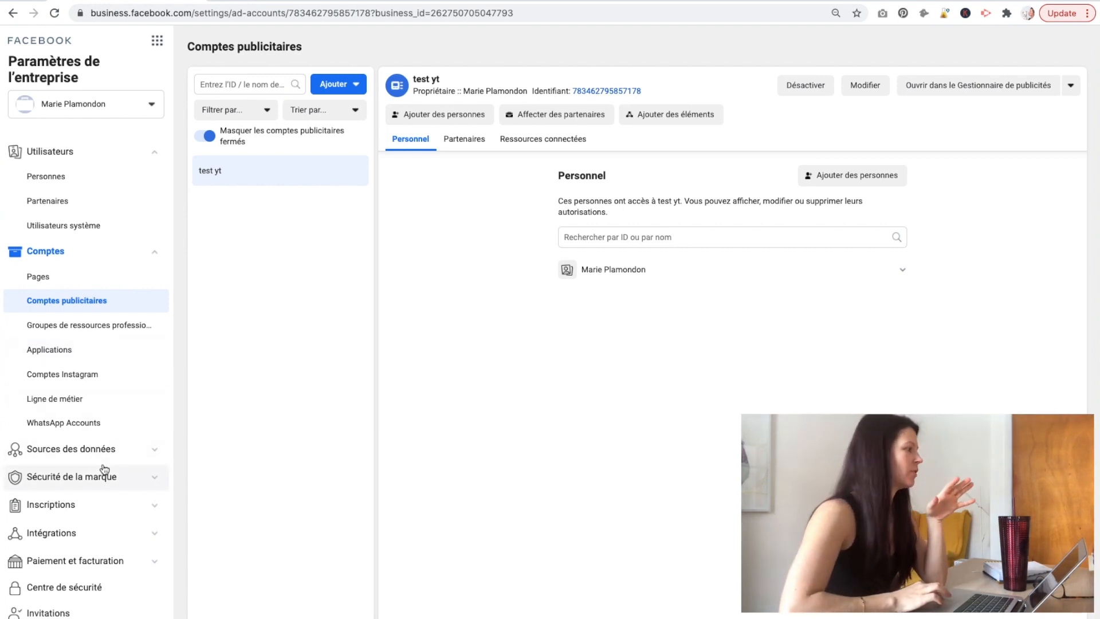
click(75, 560)
Check the Paiements page, cancel adding a payment method, and open the business list.
click(78, 588)
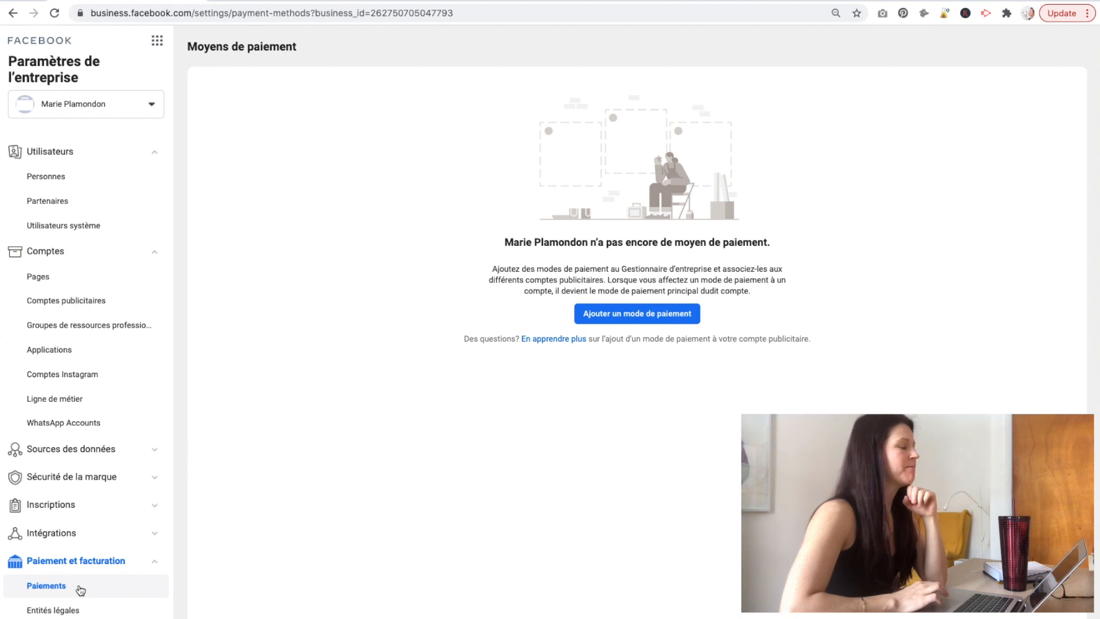
click(614, 321)
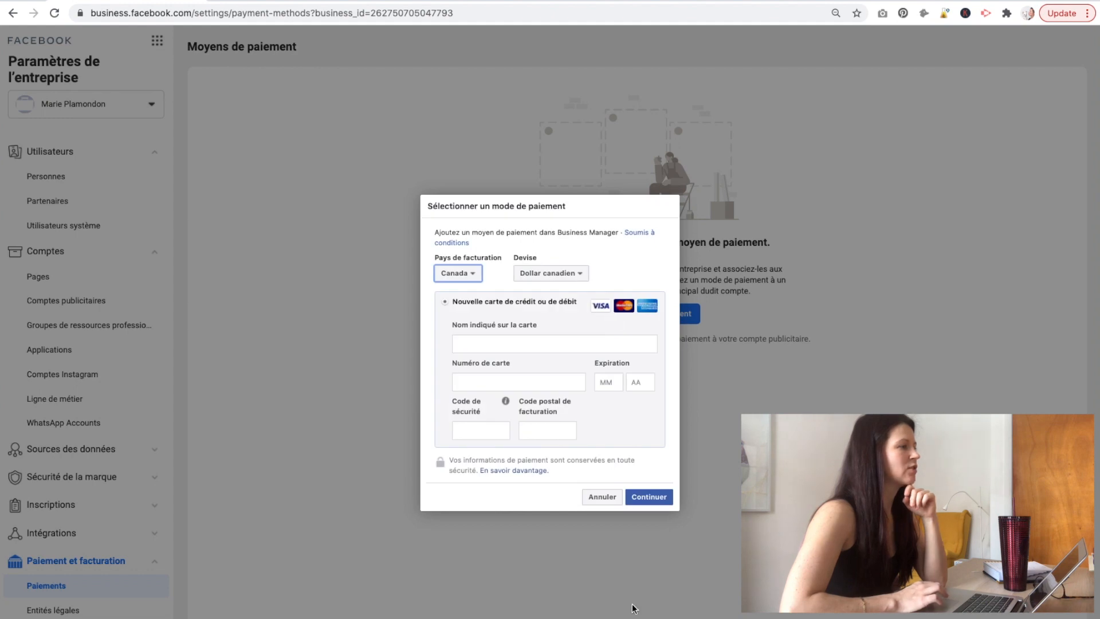
click(597, 497)
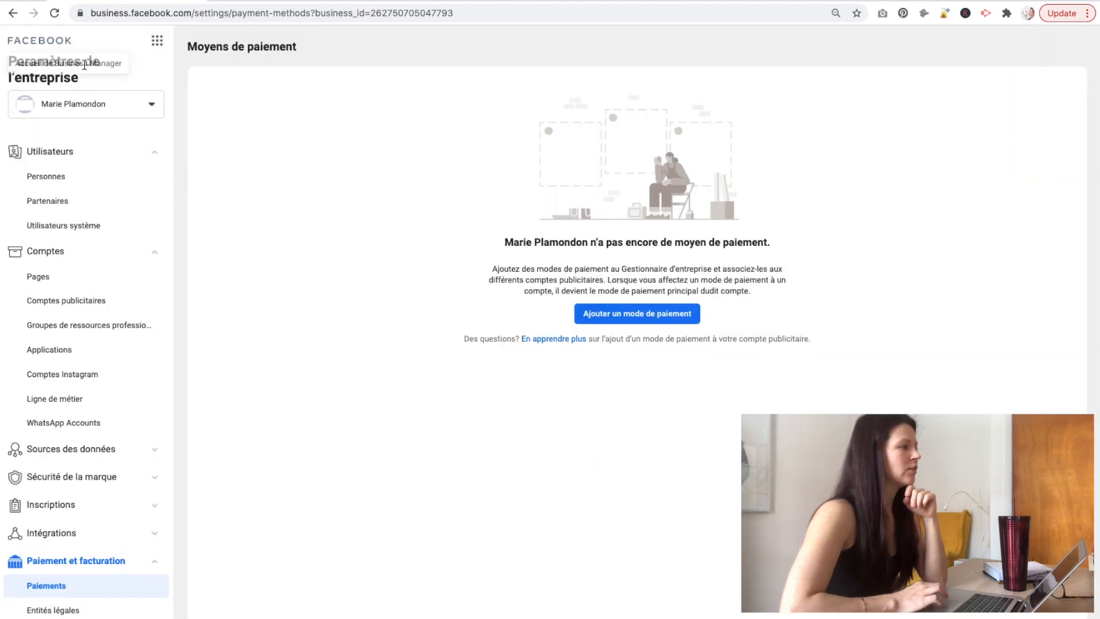
click(99, 105)
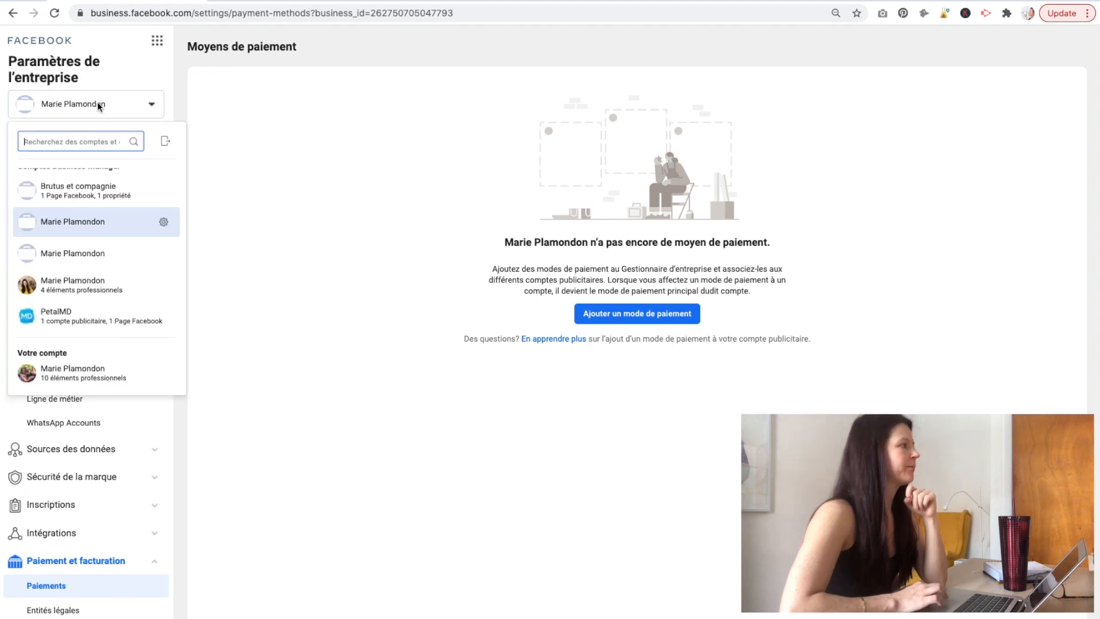
Switch to the Brutus et compagnie business.
click(131, 197)
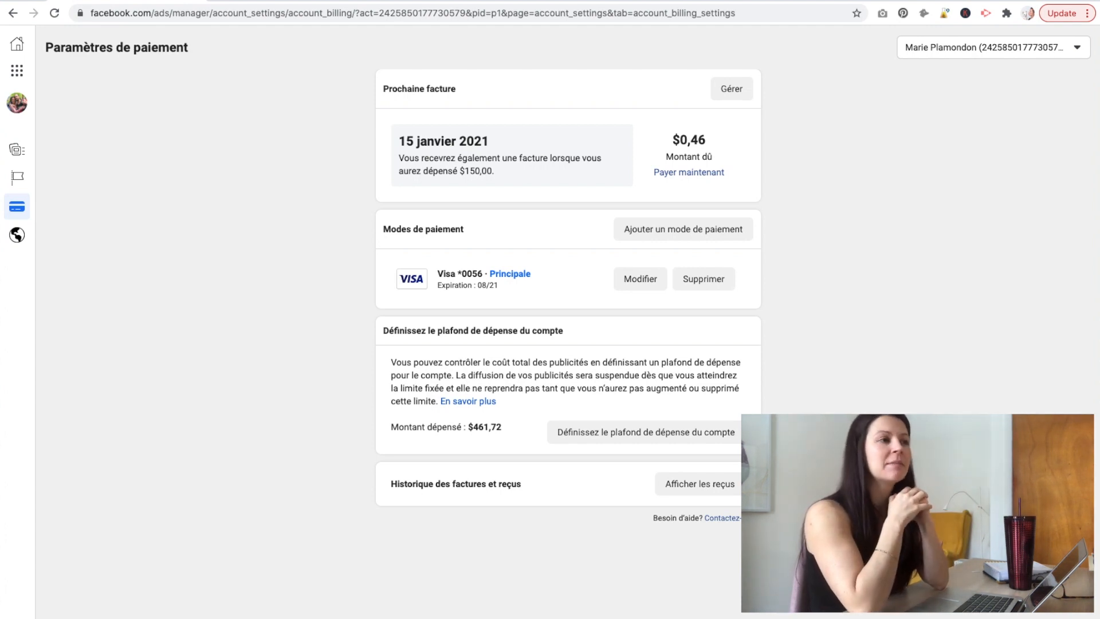
Open the ad account's settings page, showing America/Dawson time zone, CAD currency and one administrator.
click(17, 43)
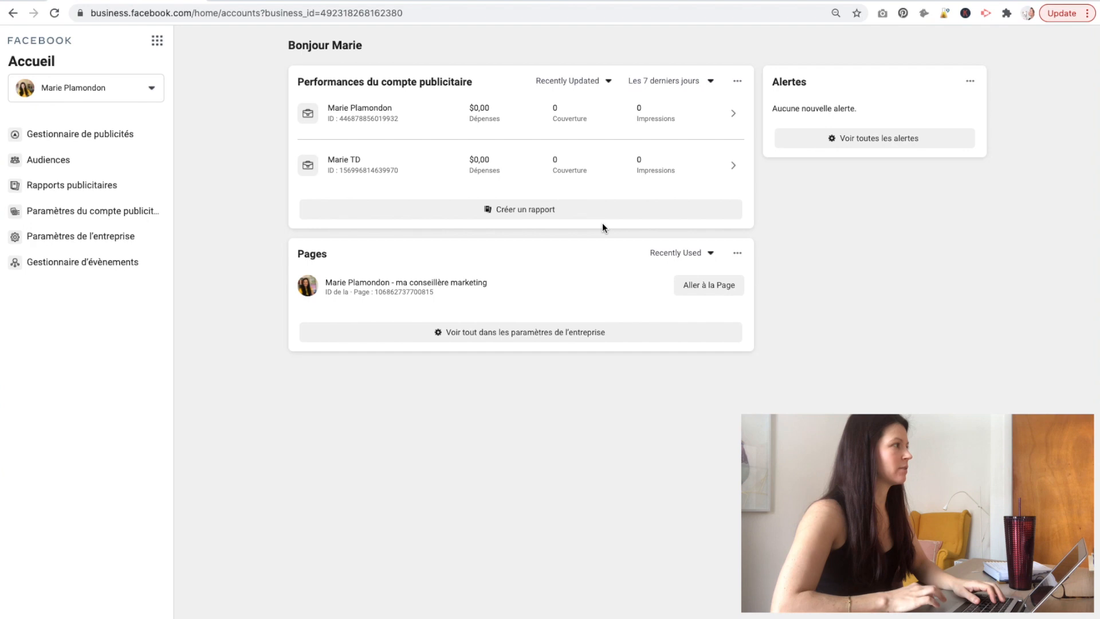
click(103, 212)
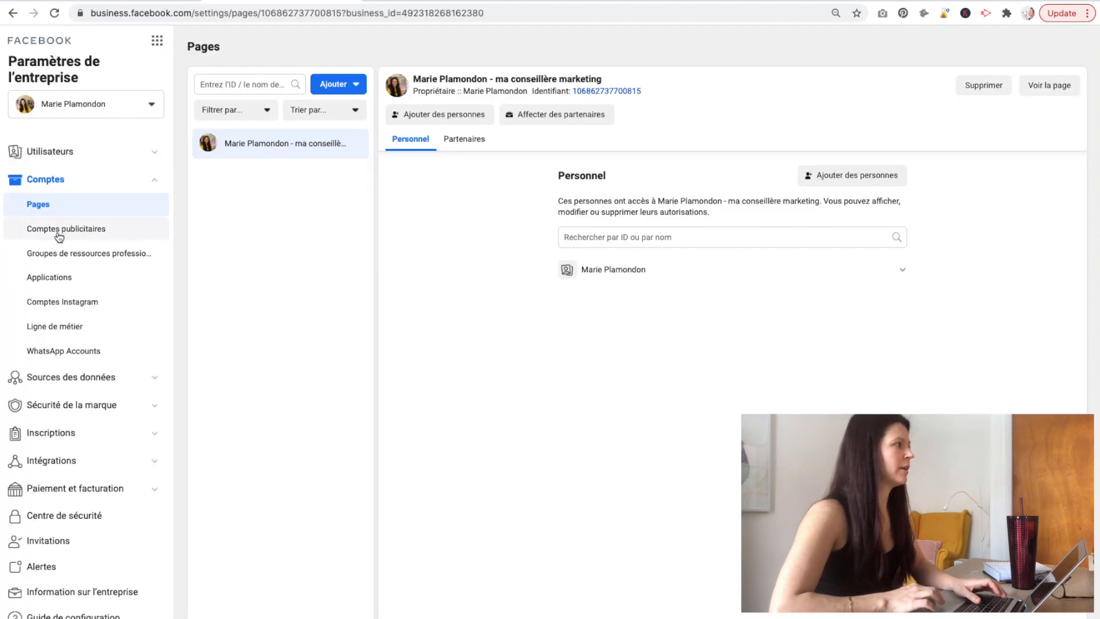
click(59, 235)
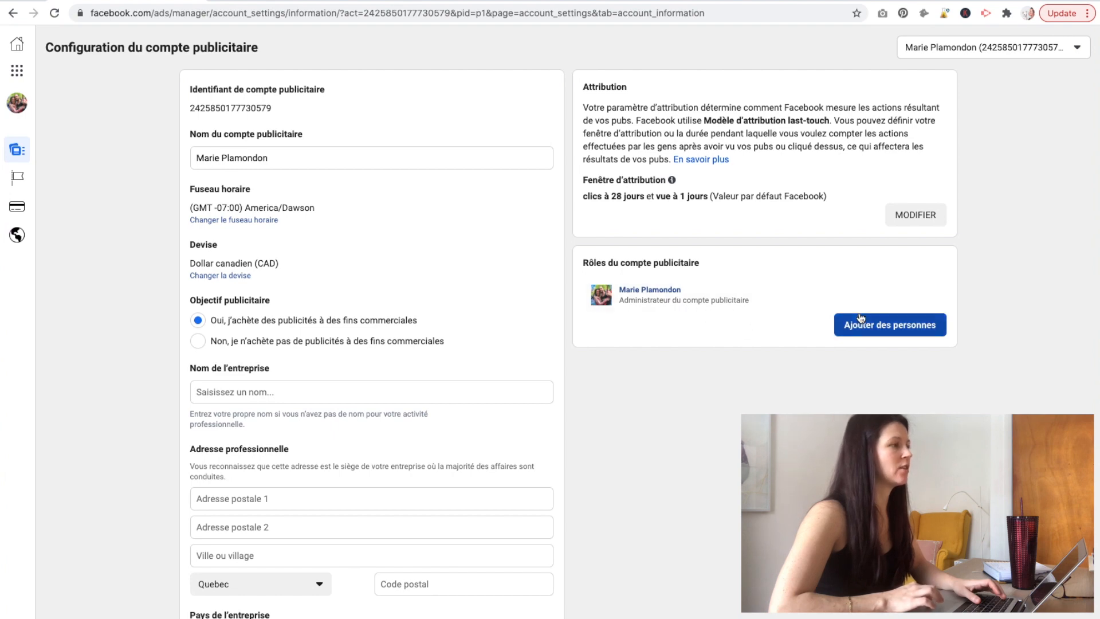
Start adding a person via Ajouter des personnes and view the administrator, advertiser and analyst roles.
click(874, 329)
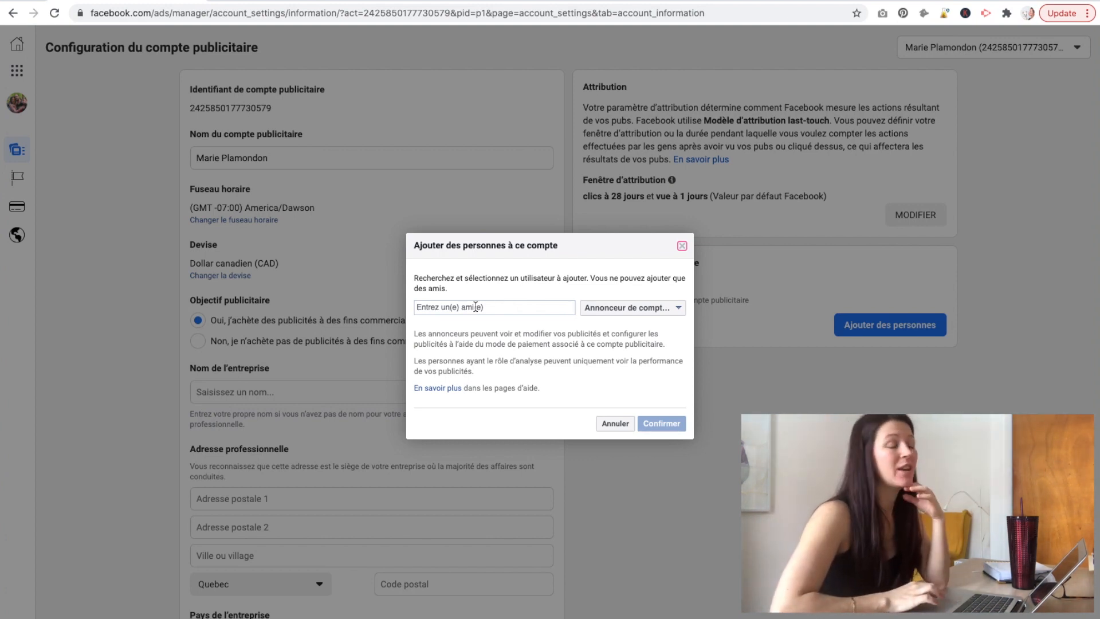
click(476, 306)
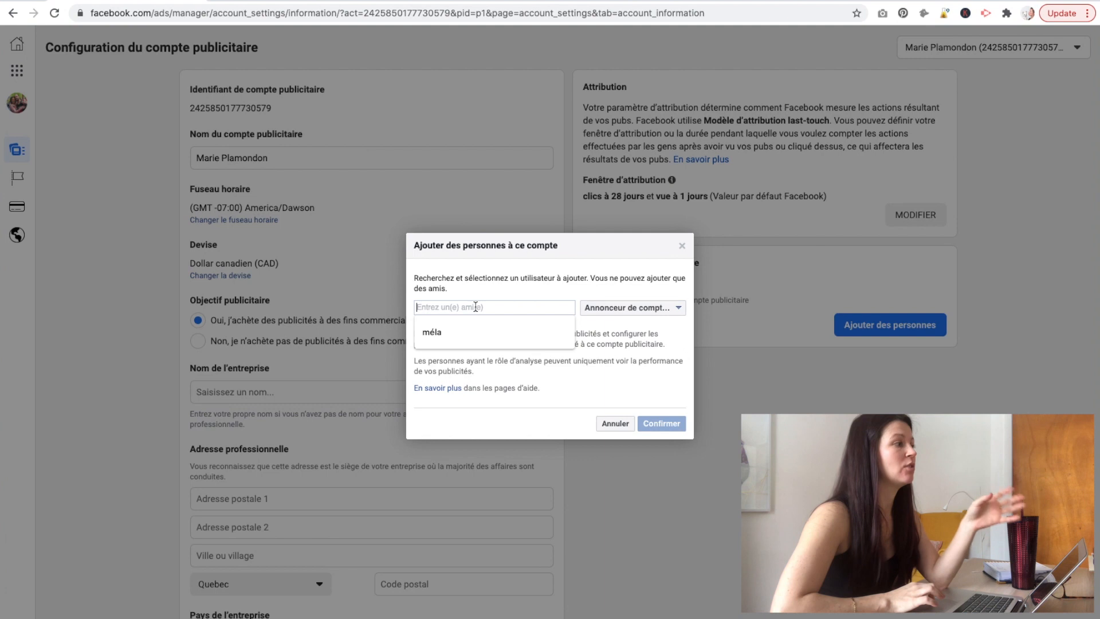
click(639, 307)
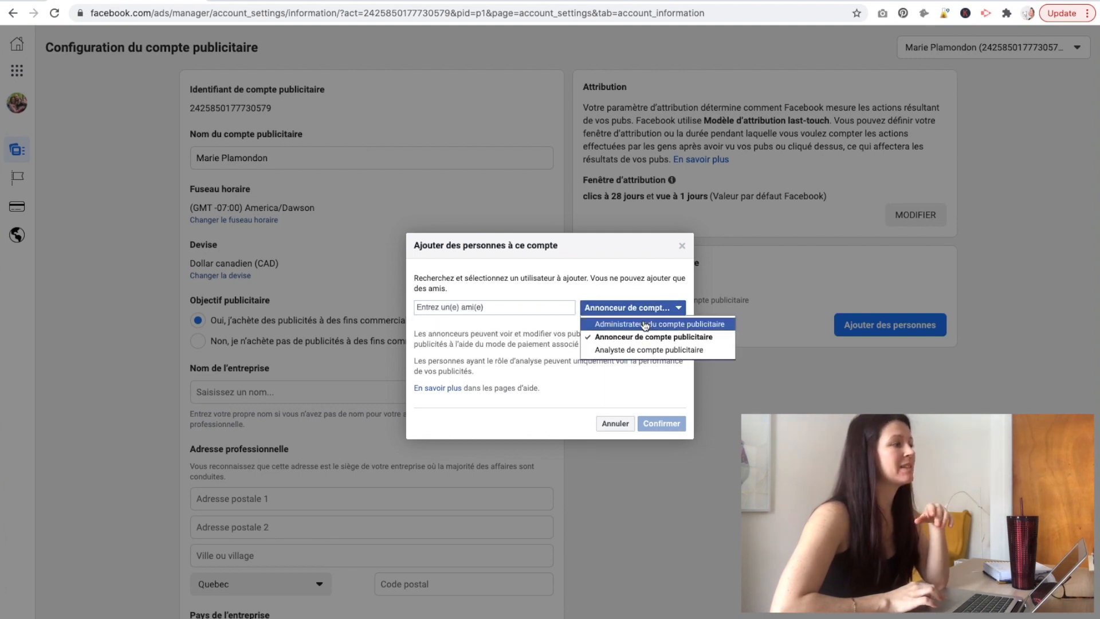
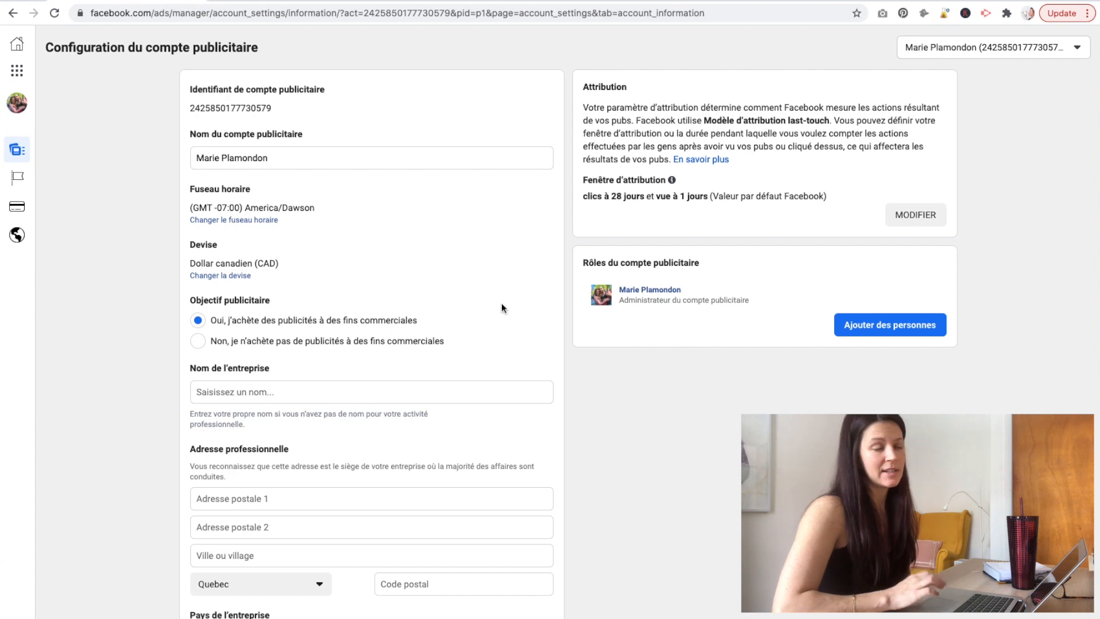
Expand the left side panel on the ad account settings page to list its sections.
mouse_move(21, 155)
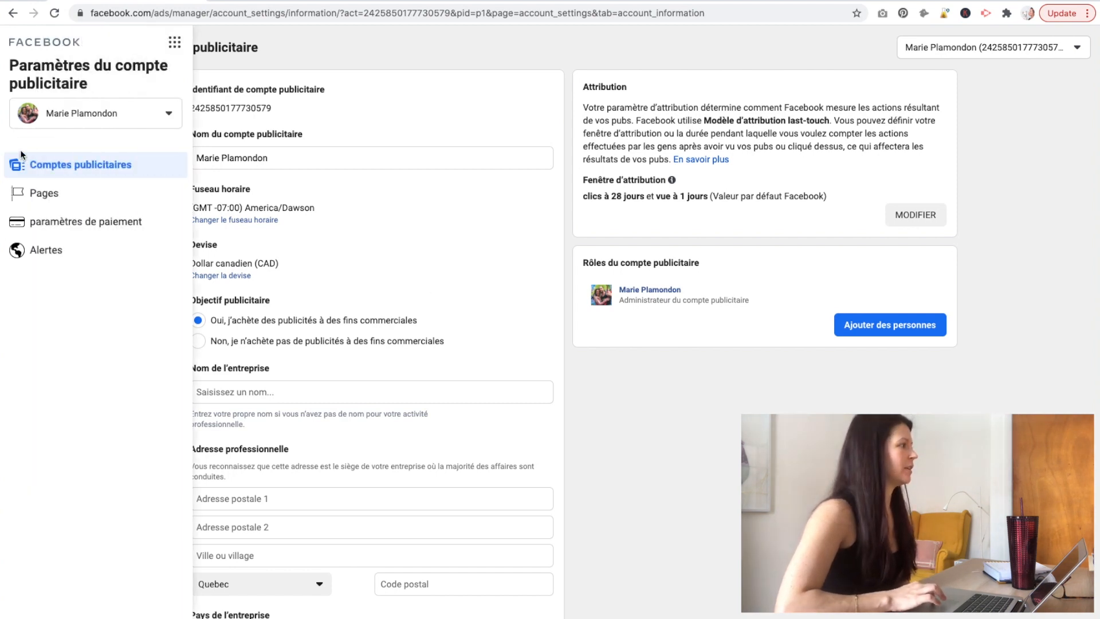
Go to Gestionnaire d'évènements from the Raccourcis tools menu, which shows no data sources yet.
click(172, 43)
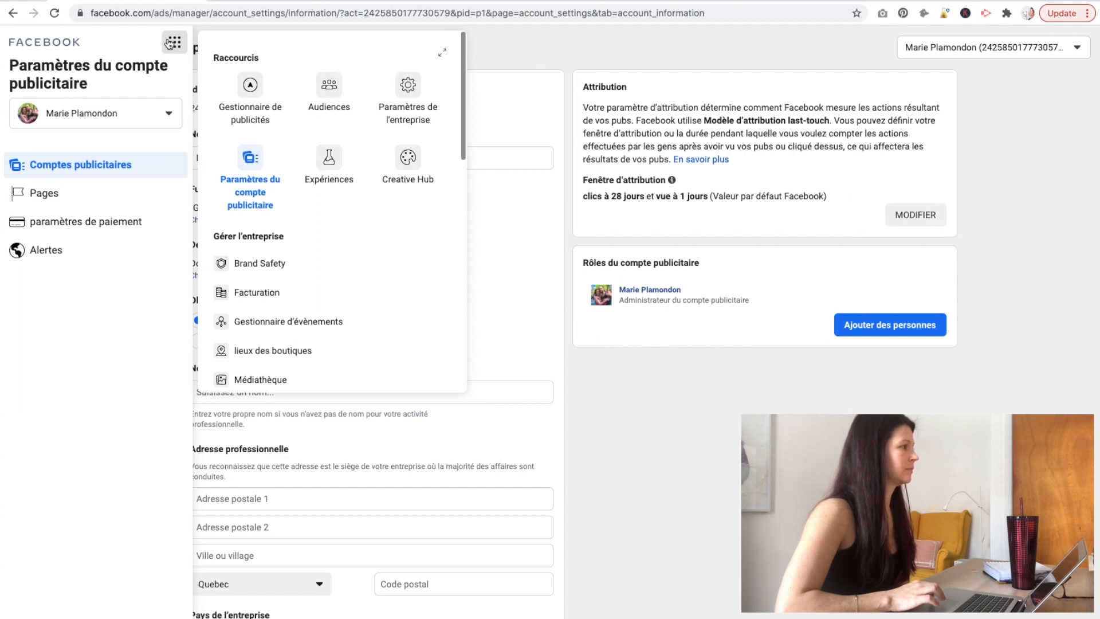
click(262, 328)
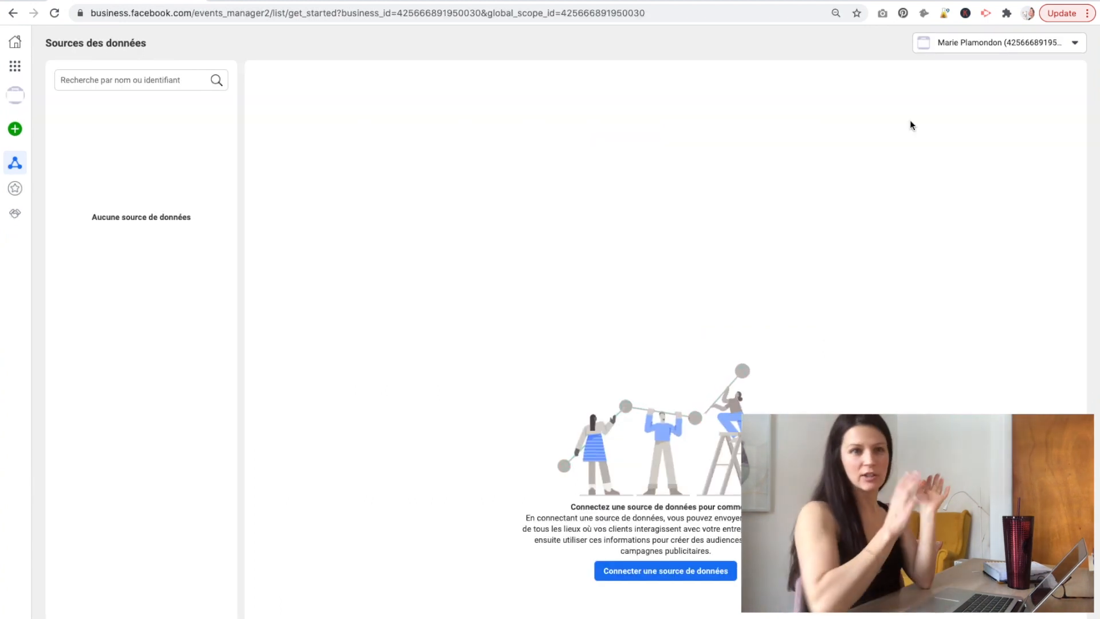
Connect a new Web data source using Pixel Facebook as the connection method.
click(657, 571)
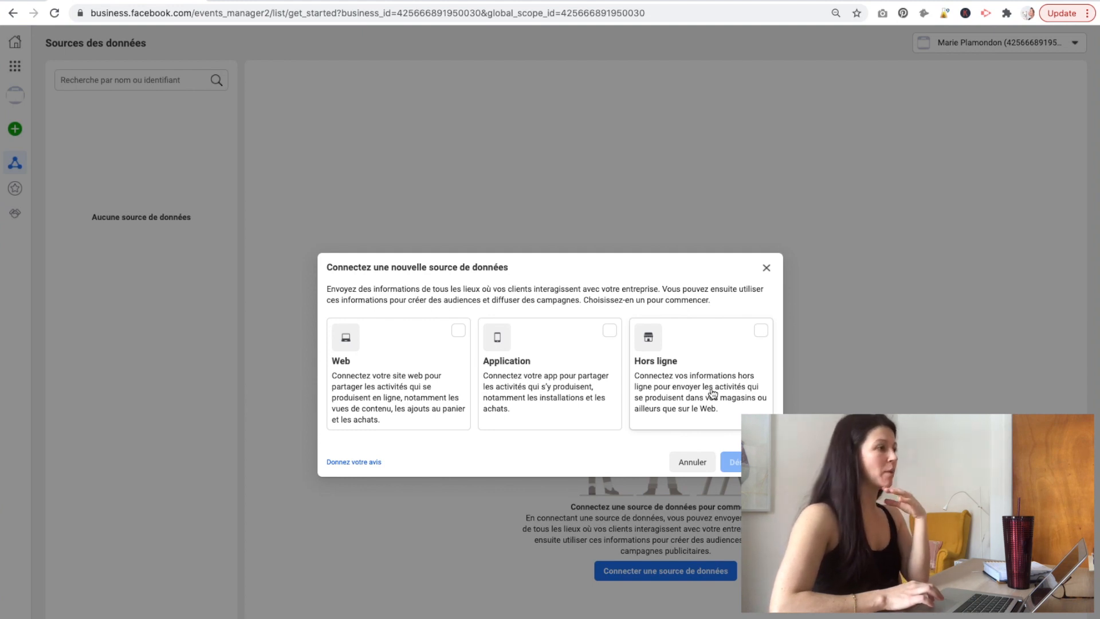
click(408, 374)
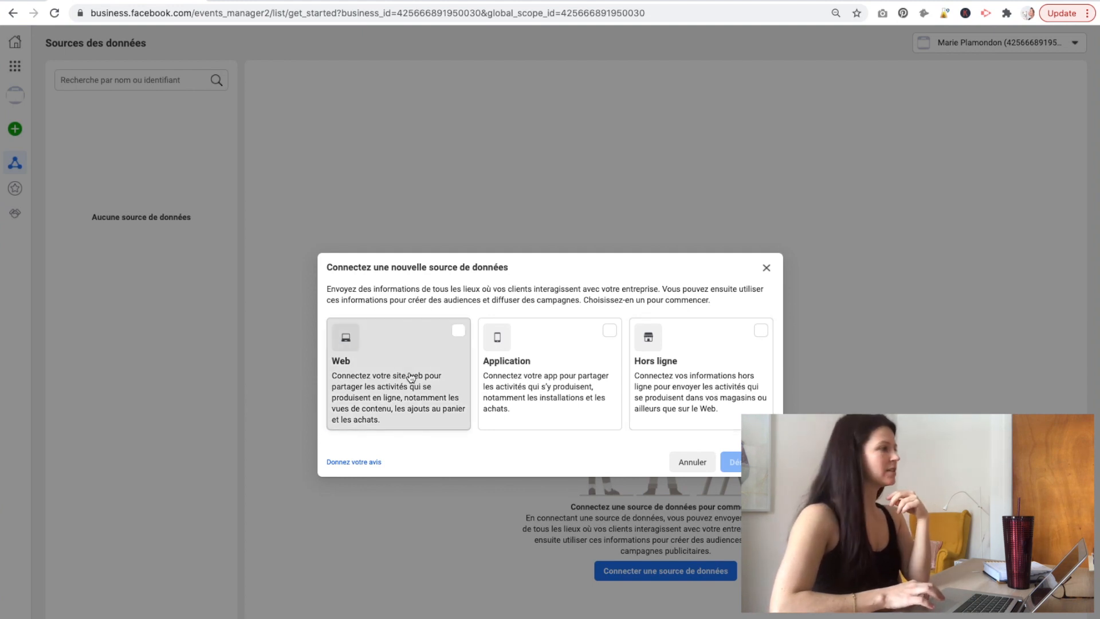
click(745, 462)
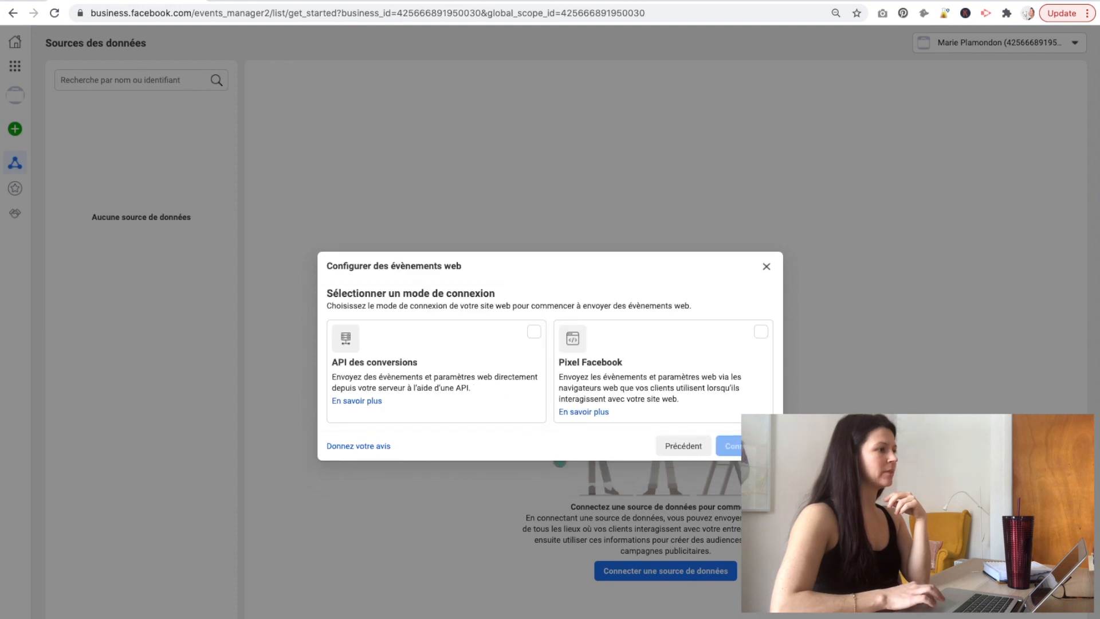
click(685, 368)
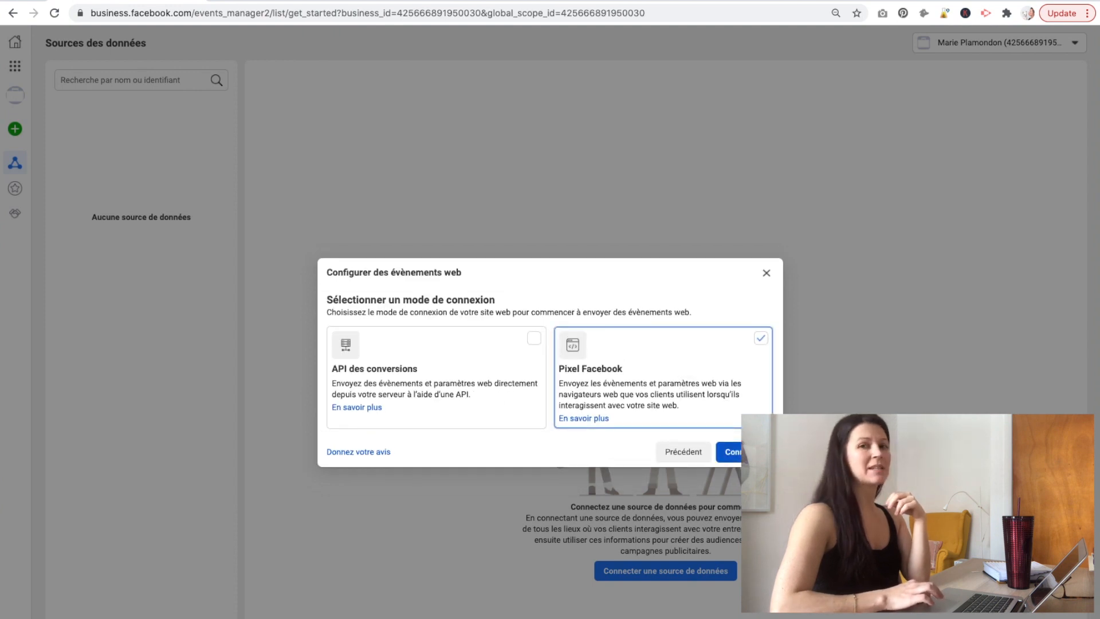
click(730, 447)
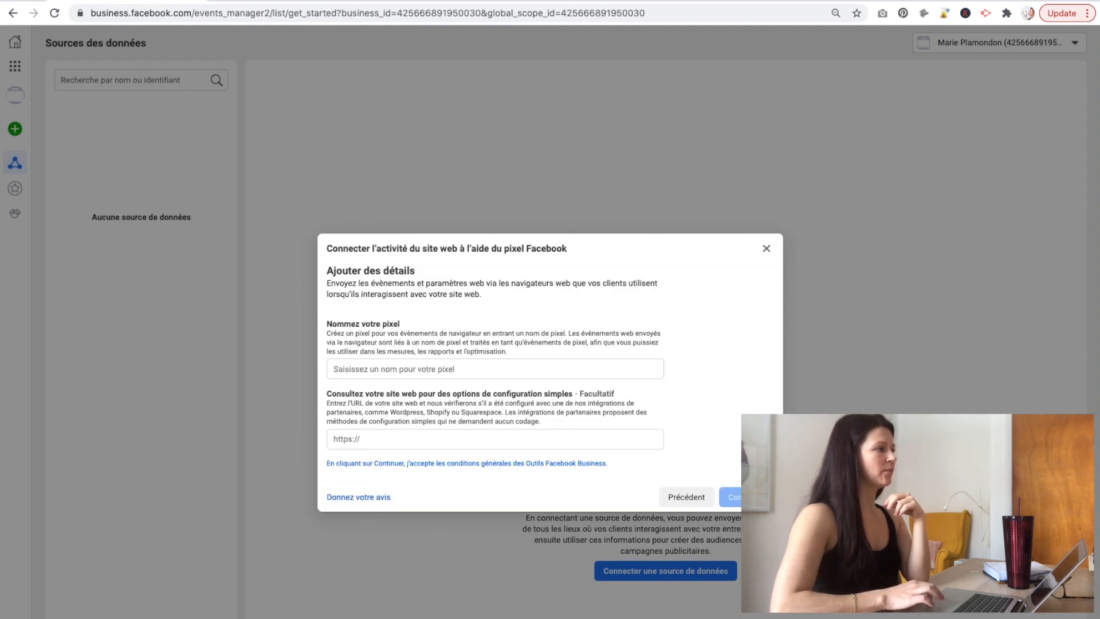
click(530, 371)
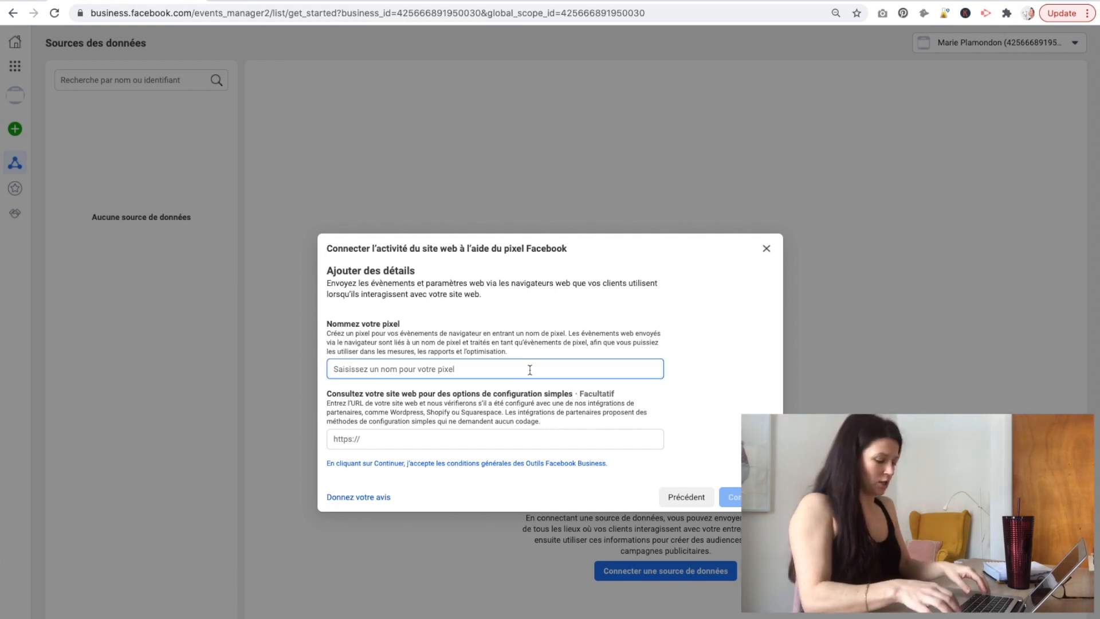
text(Marie YT)
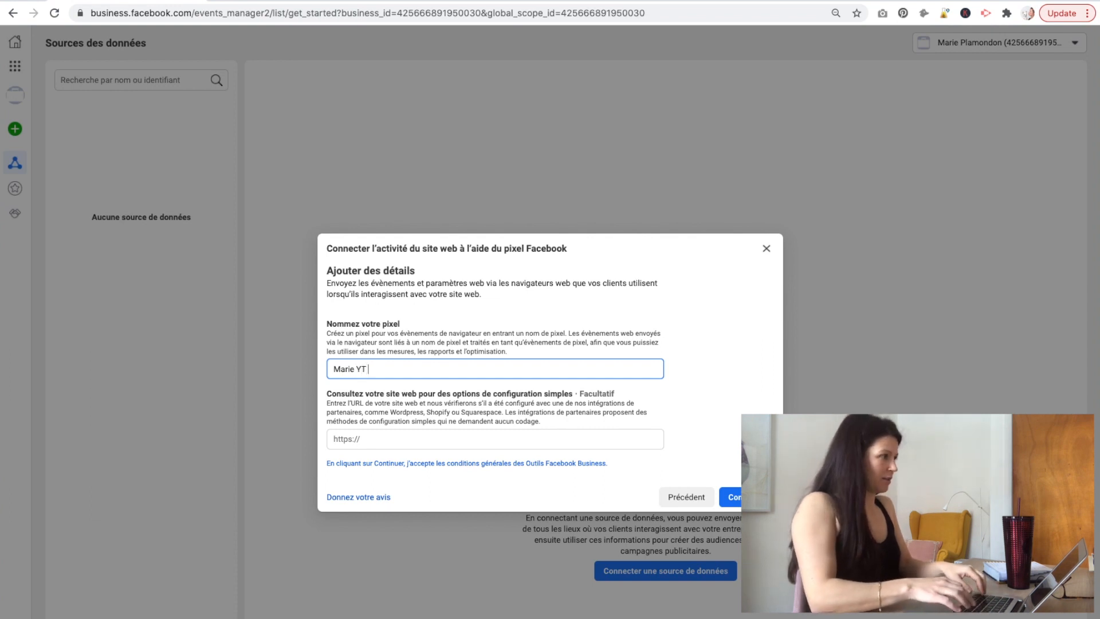
text( Test)
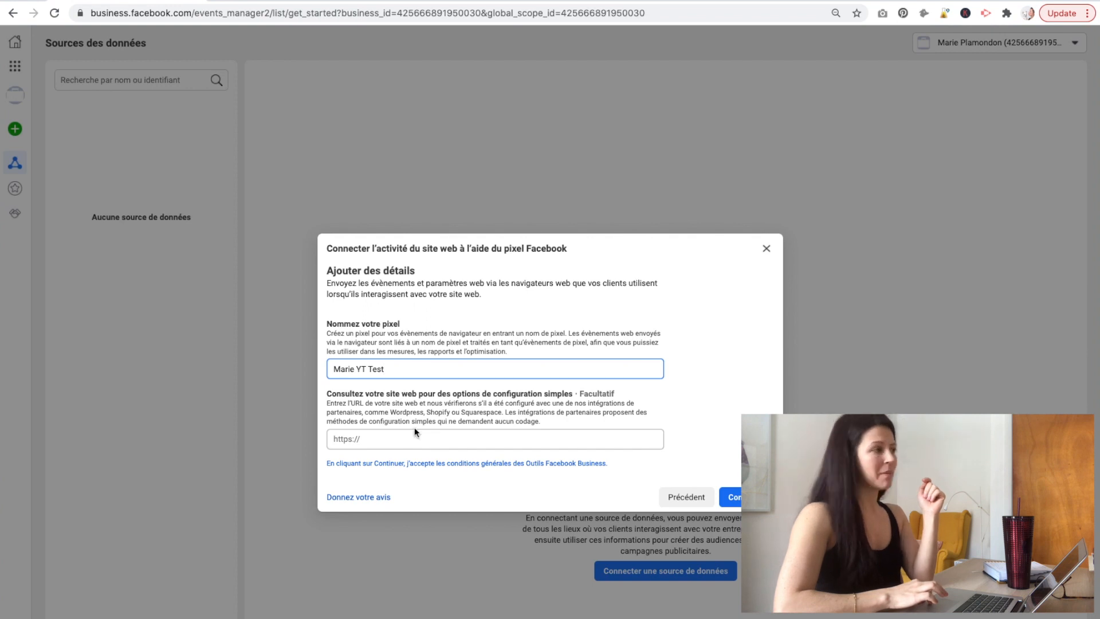
drag(390, 412, 500, 411)
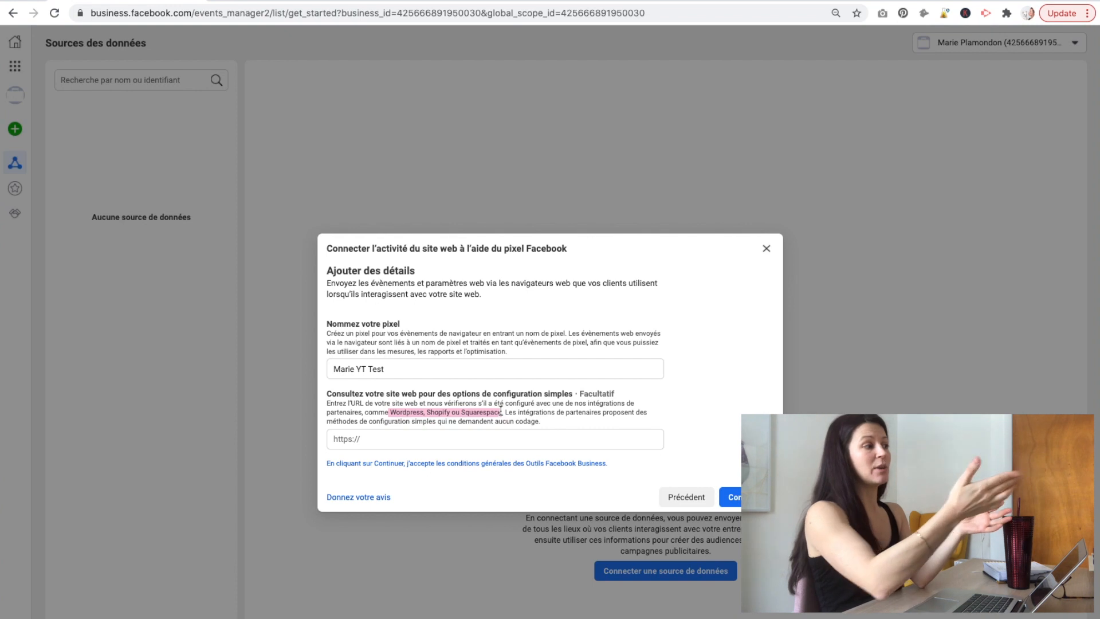
click(456, 441)
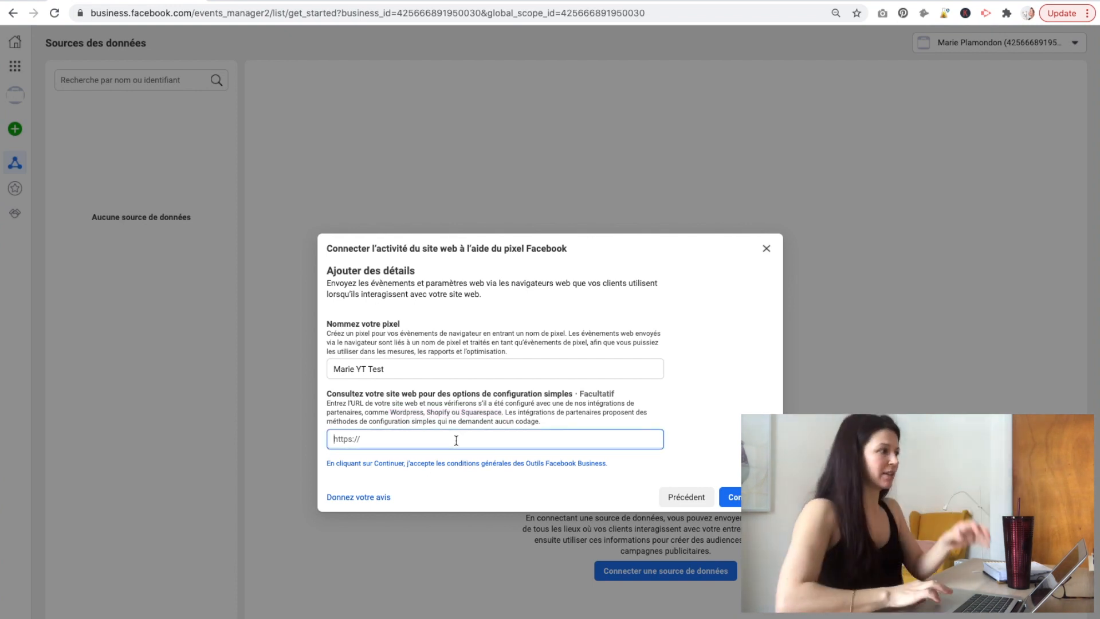
text(https)
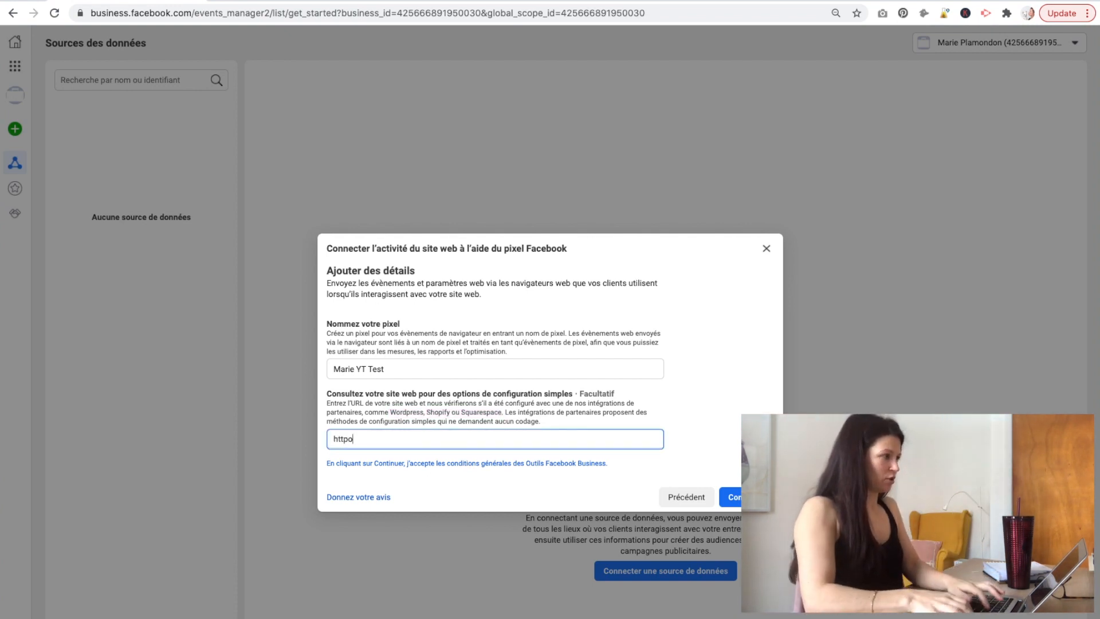
text(://)
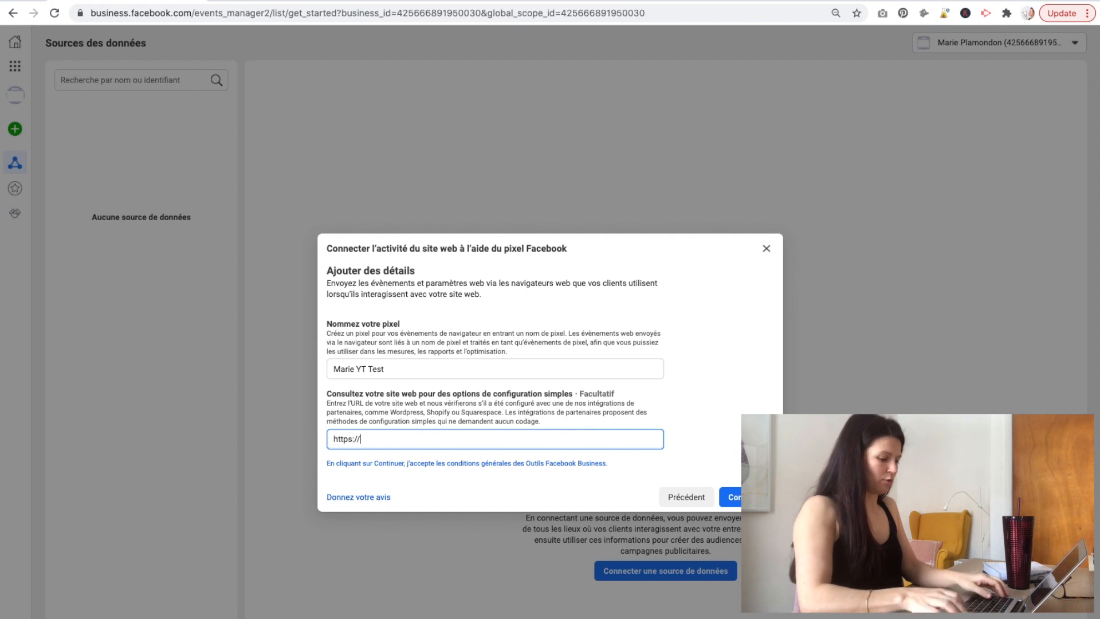
text(maconseillre)
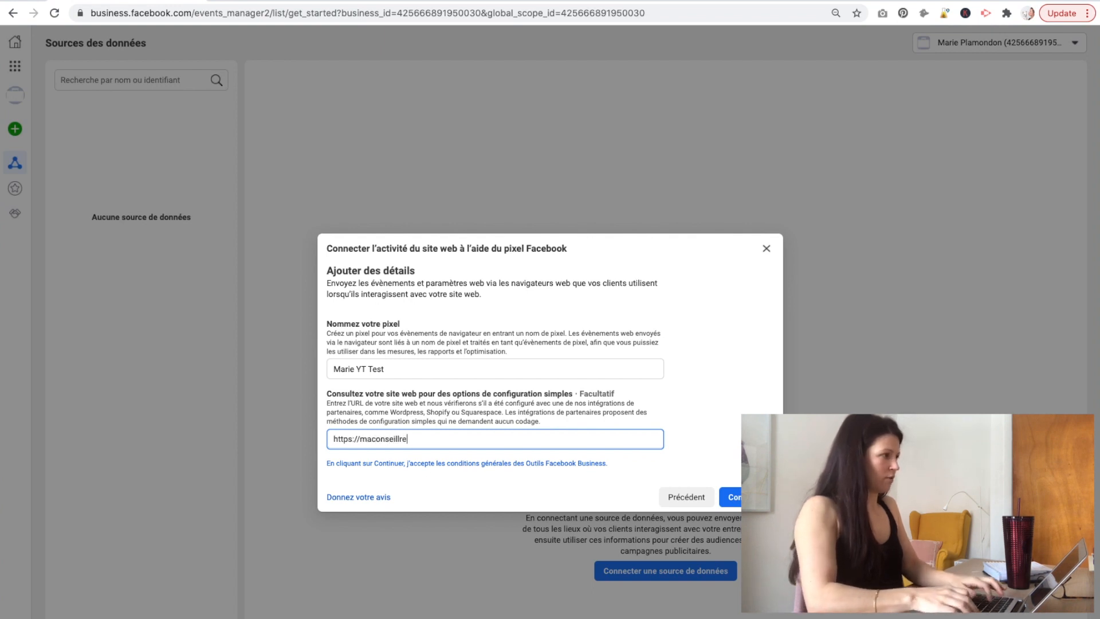
key(BackSpace)
key(BackSpace)
text(eremarke)
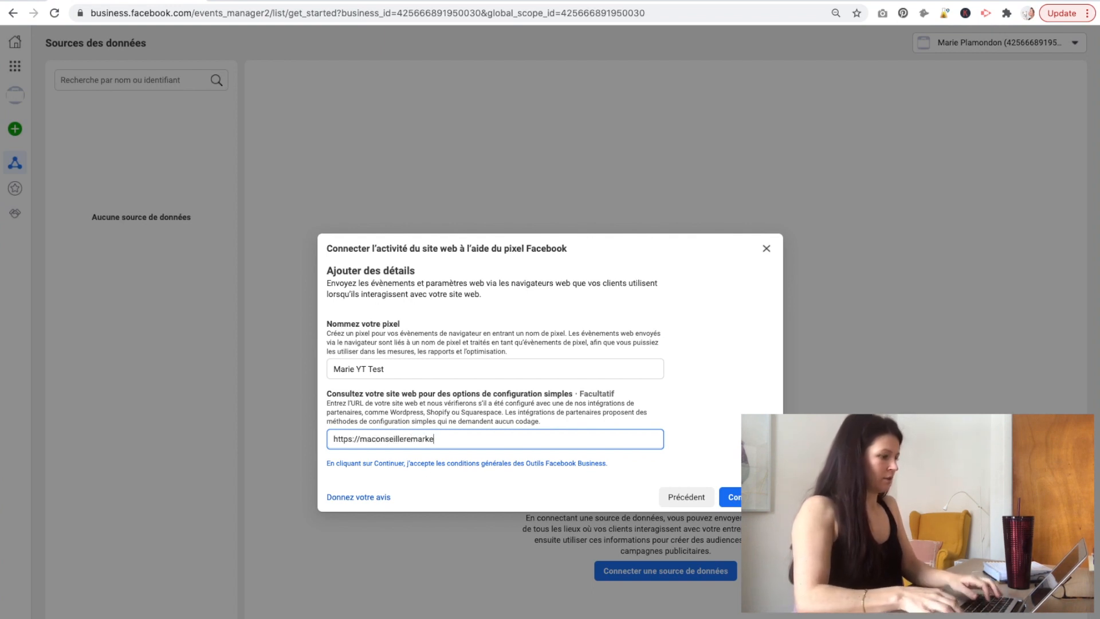
text(ting.com)
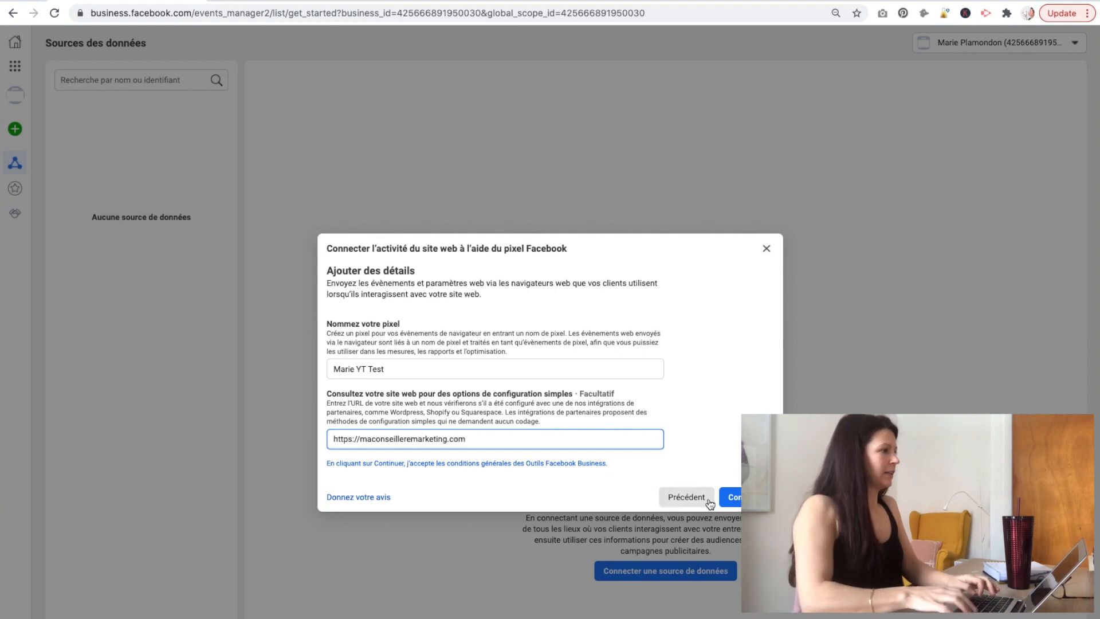
click(726, 500)
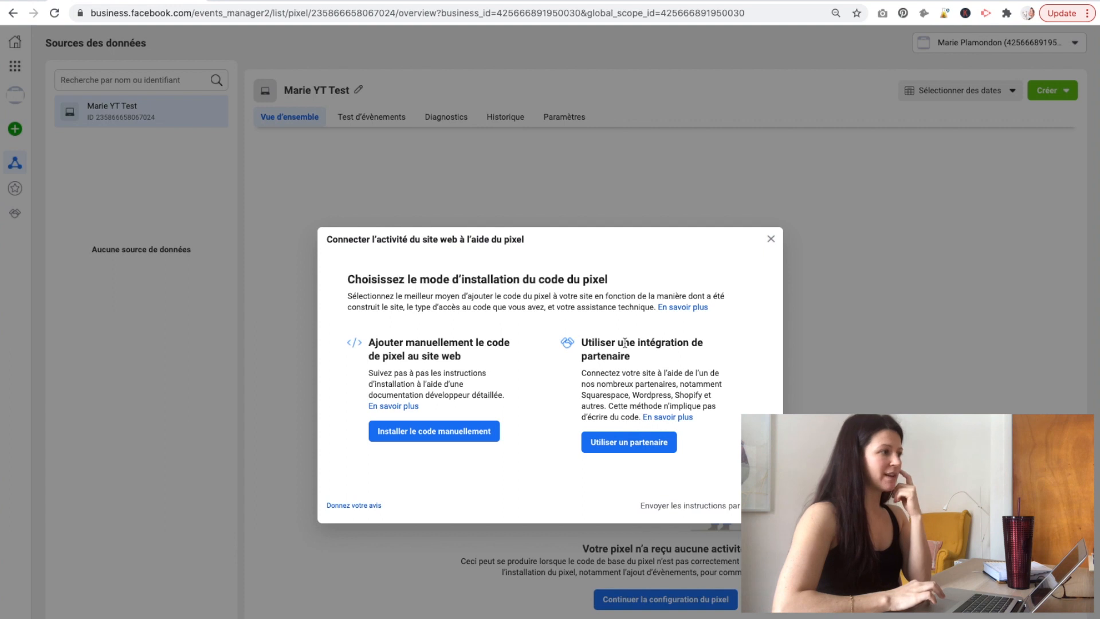
Install the new pixel through a partner, choosing Squarespace.
click(624, 443)
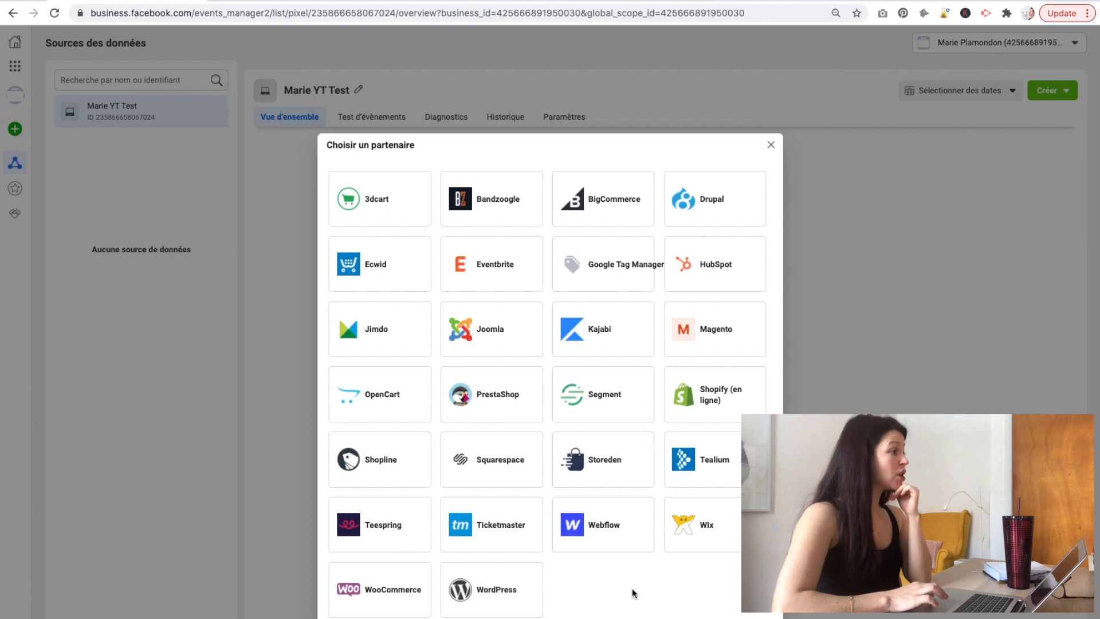
click(497, 458)
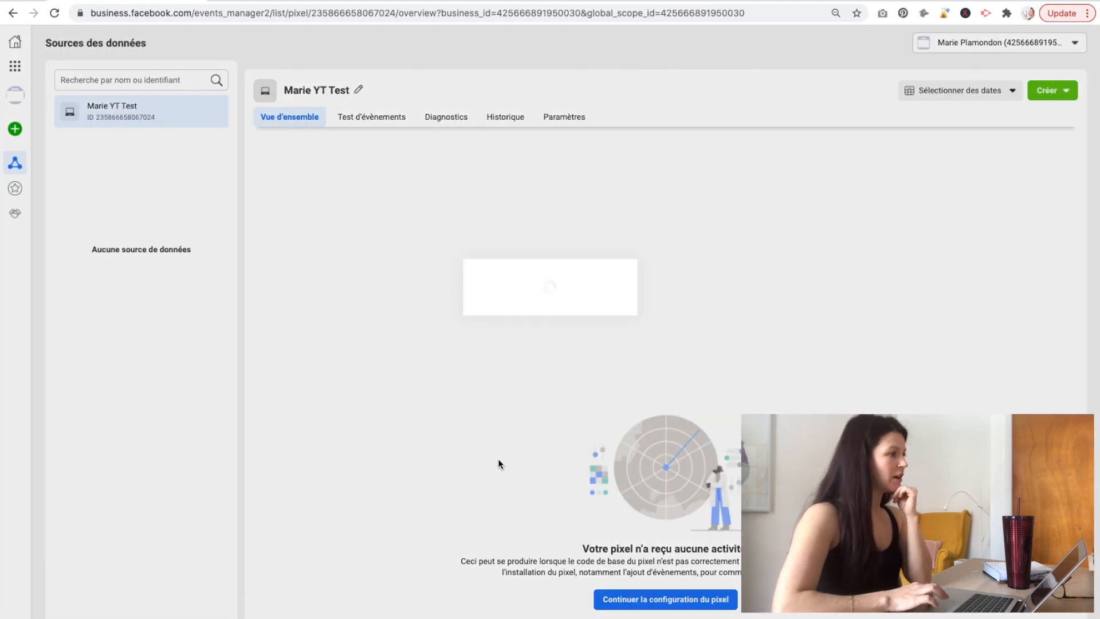